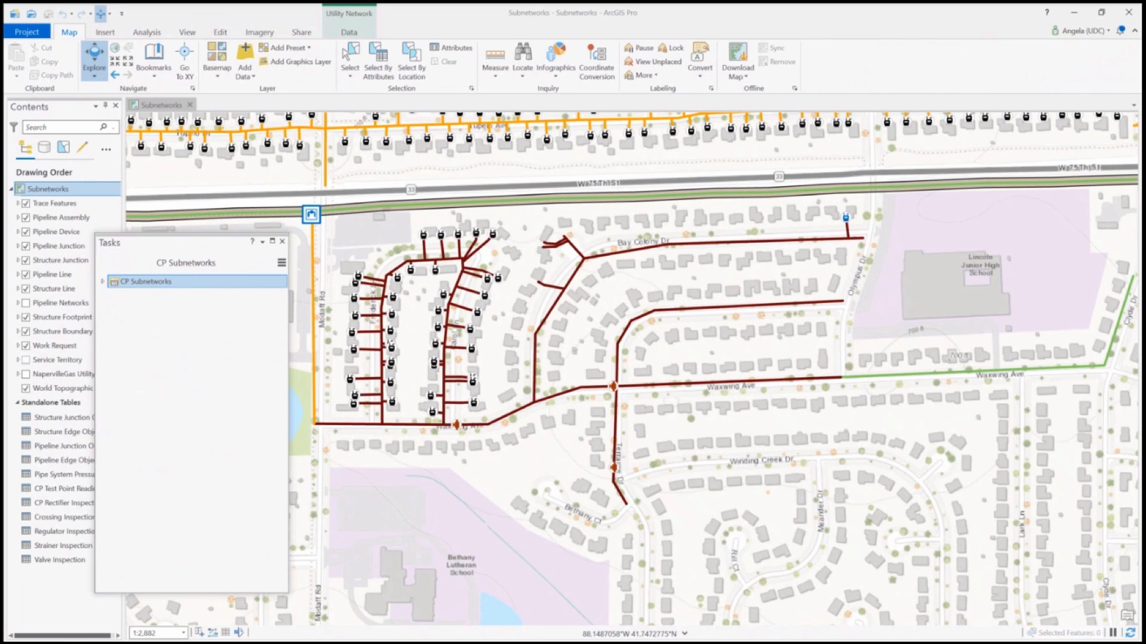
Start the Trace CP Subnetwork - Name task and open the Subnetwork trace tool
{"action": "left_click", "coordinate": [102, 281]}
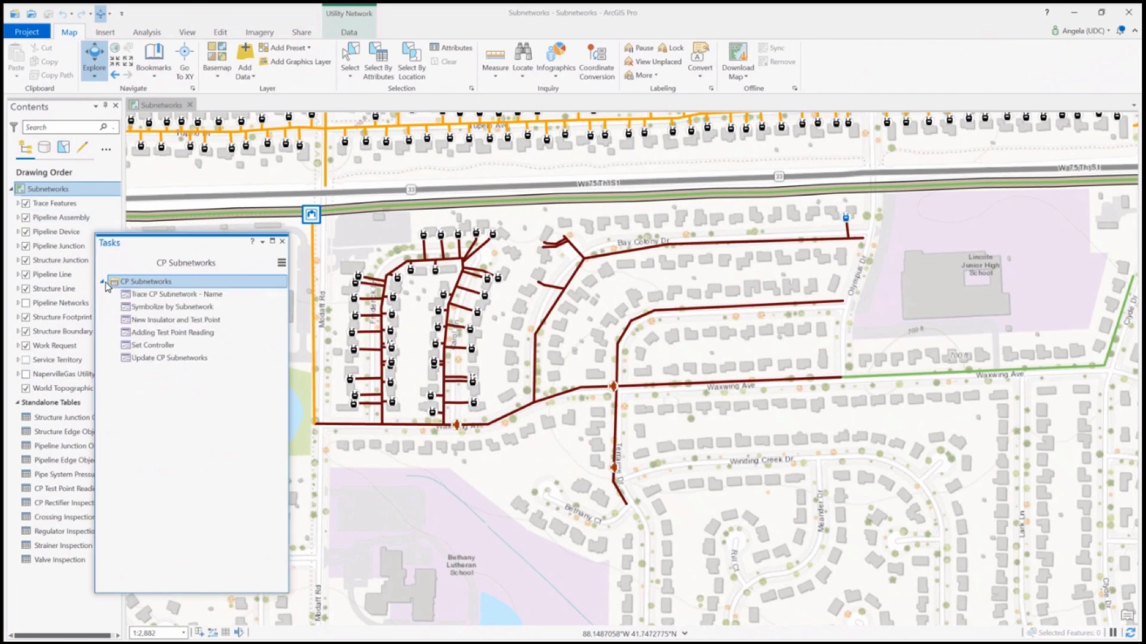
{"action": "double_click", "coordinate": [171, 293]}
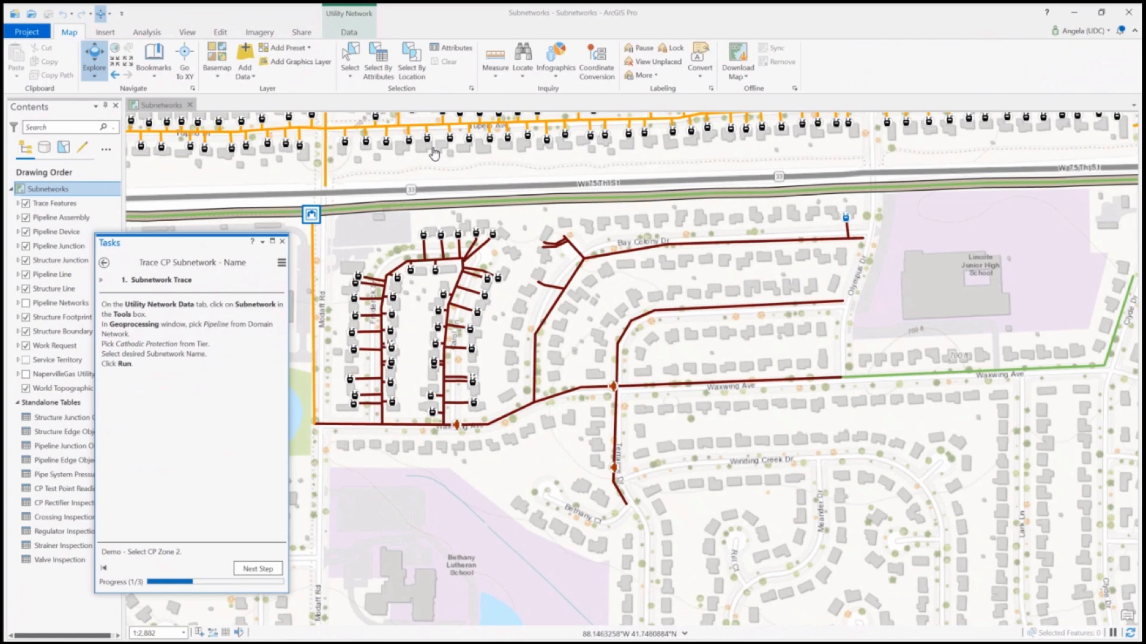
{"action": "left_click", "coordinate": [352, 33]}
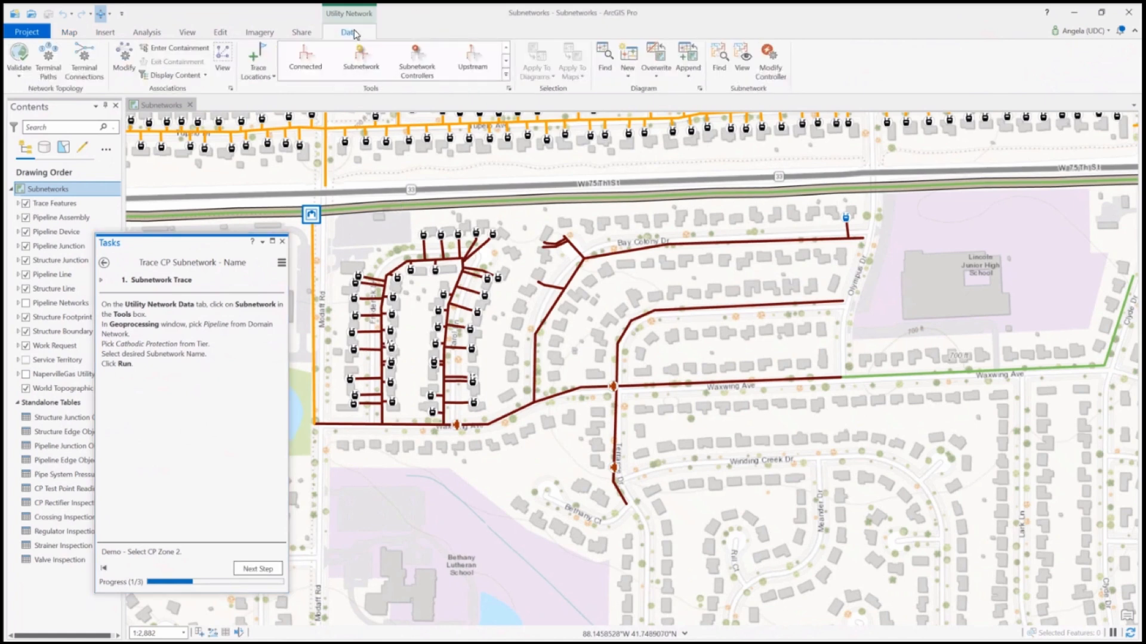
{"action": "left_click", "coordinate": [362, 68]}
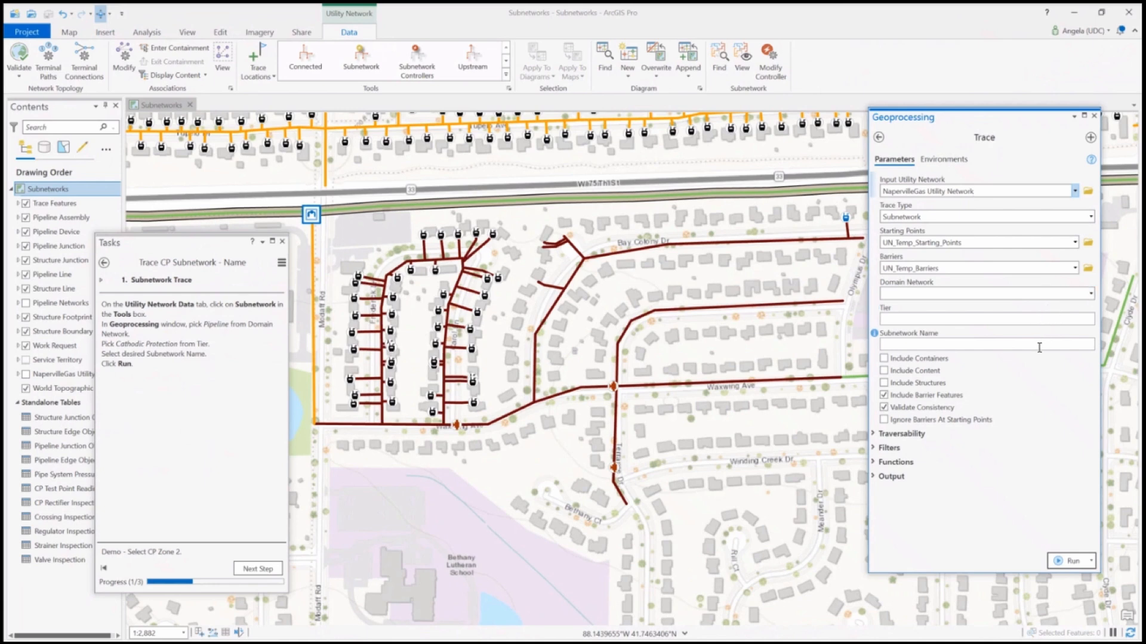
Run the subnetwork trace with domain network Pipeline, tier Cathodic Protection and subnetwork name CP Zone 2, then close the tool
{"action": "left_click", "coordinate": [1093, 295]}
{"action": "left_click", "coordinate": [1006, 312]}
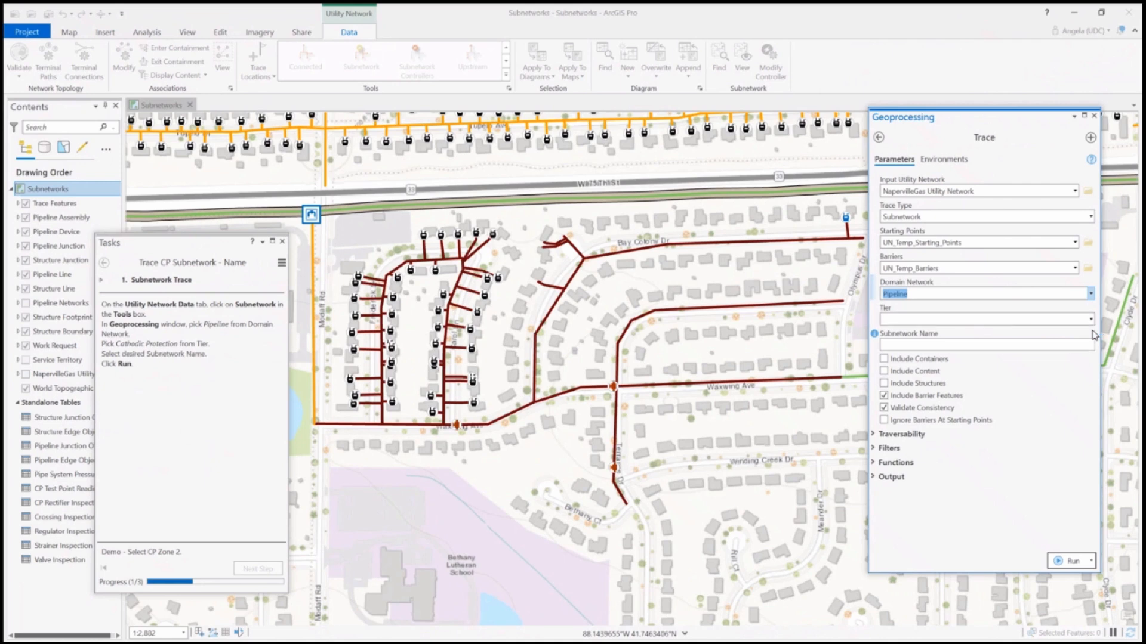
{"action": "left_click", "coordinate": [1091, 320]}
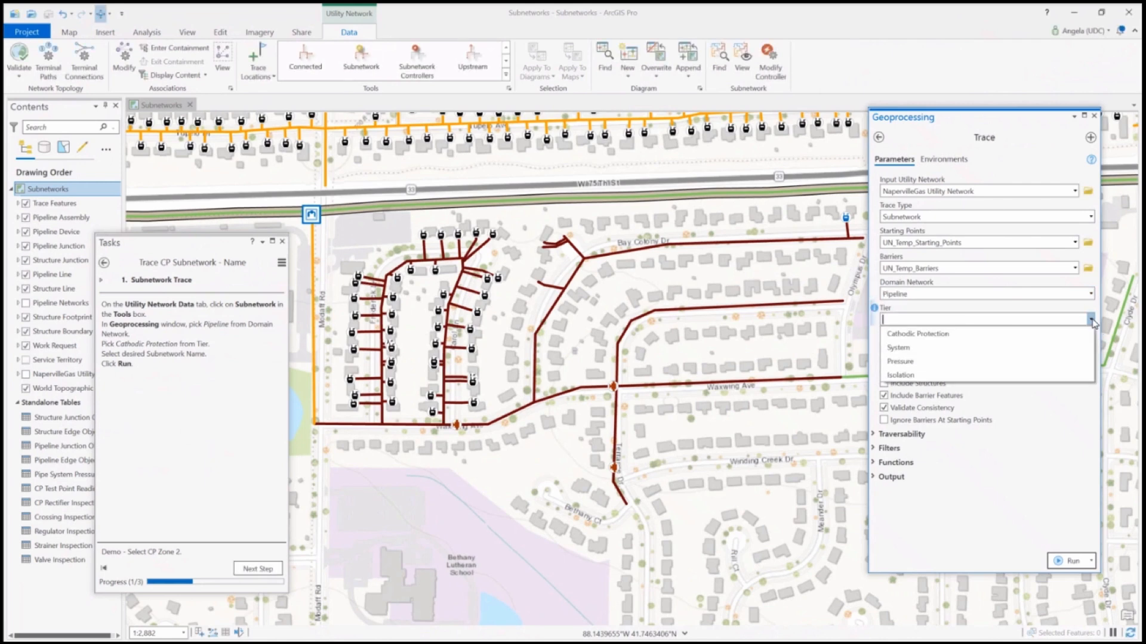
{"action": "left_click", "coordinate": [957, 336]}
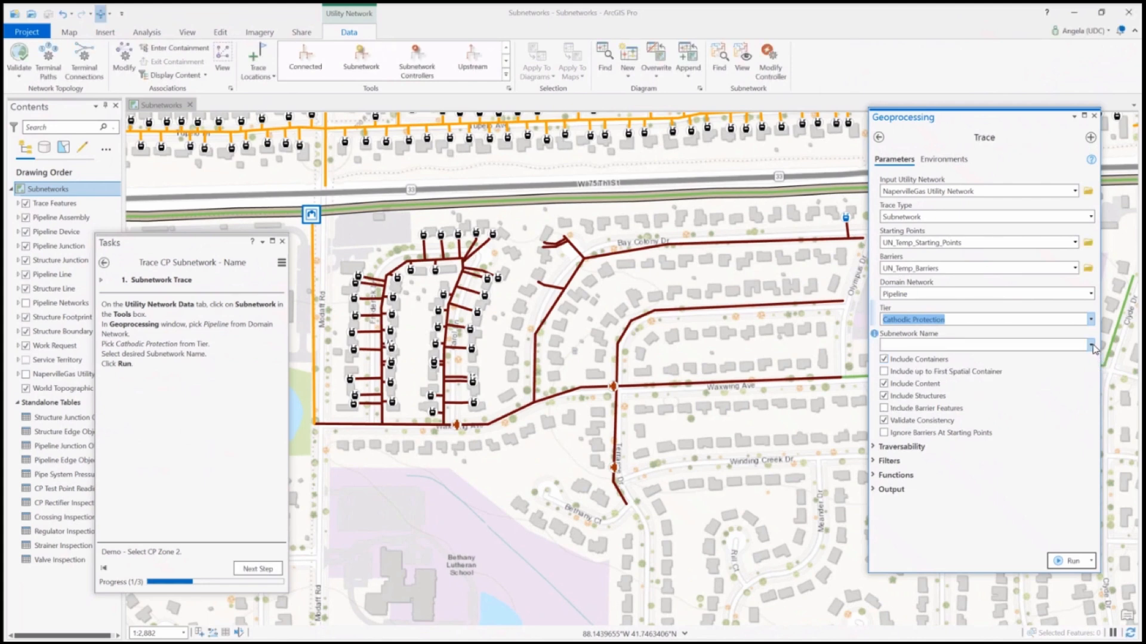
{"action": "left_click", "coordinate": [1091, 346]}
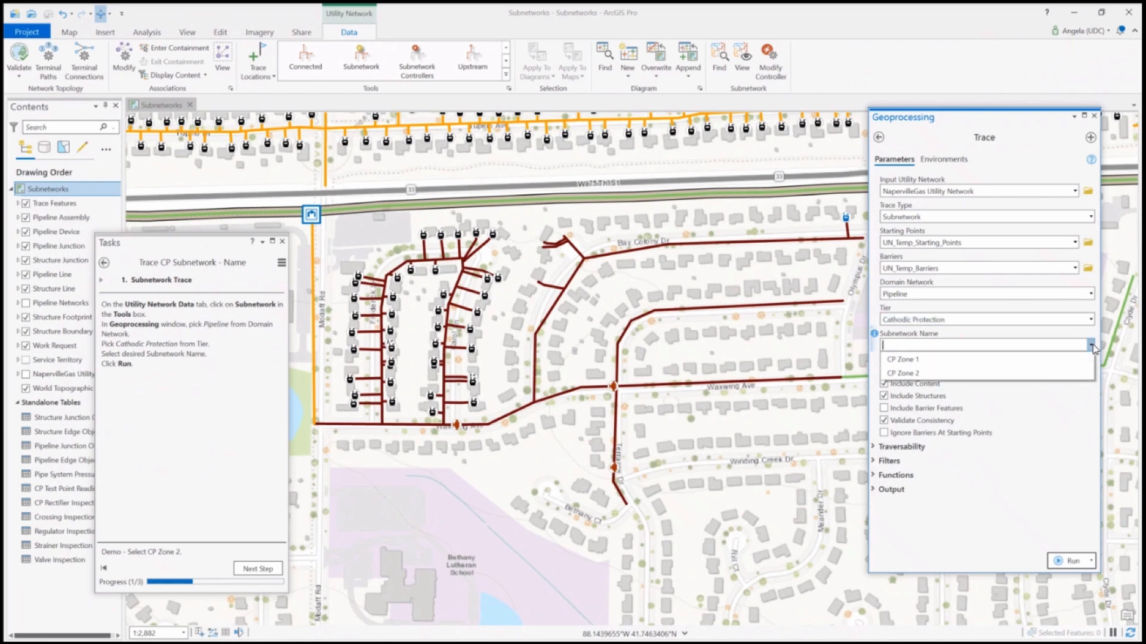
{"action": "left_click", "coordinate": [903, 374]}
{"action": "left_click", "coordinate": [1071, 563]}
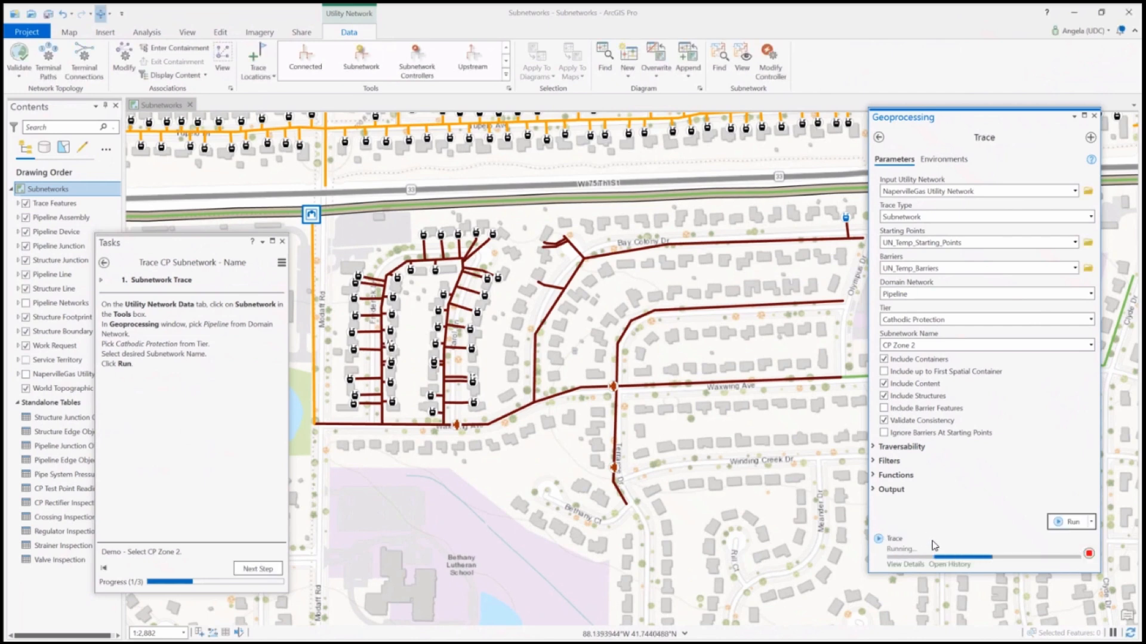
{"action": "mouse_move", "coordinate": [884, 544]}
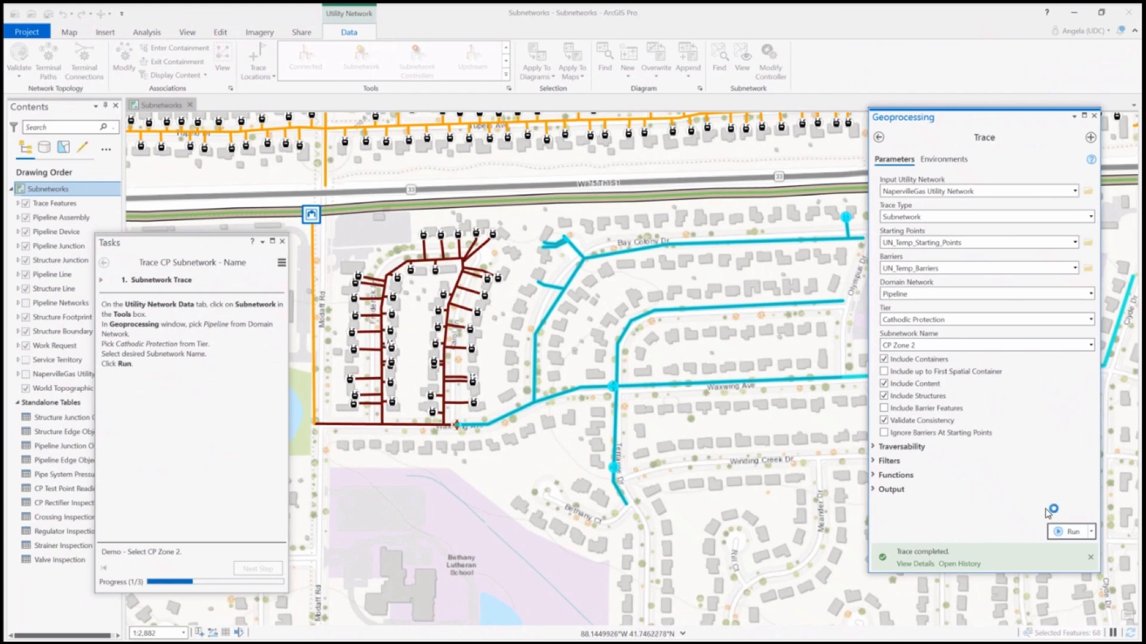
{"action": "left_click", "coordinate": [1093, 116]}
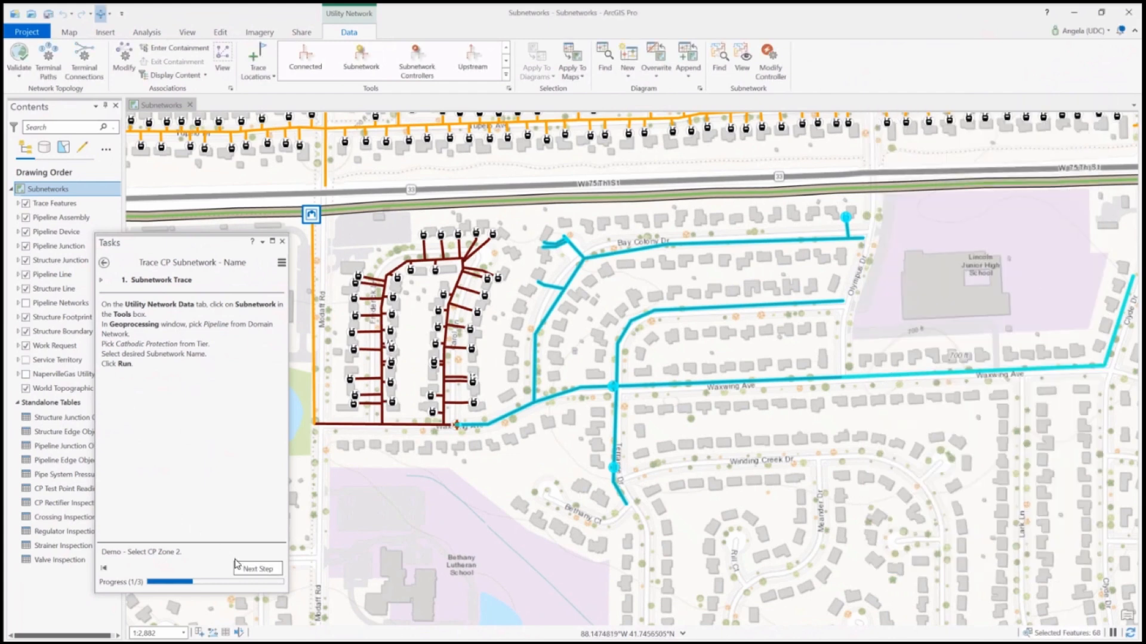
Advance to the task's feature review and examine the Flange Insert and test point attributes where the traced zone meets the remaining network
{"action": "left_click", "coordinate": [255, 570]}
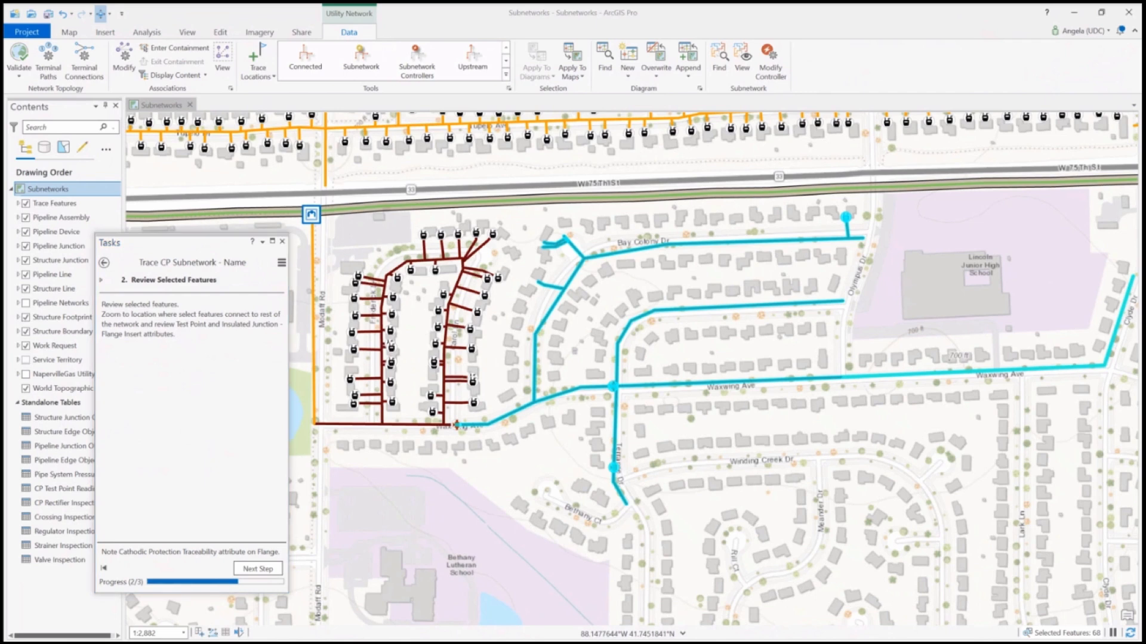
{"action": "left_click", "coordinate": [68, 33]}
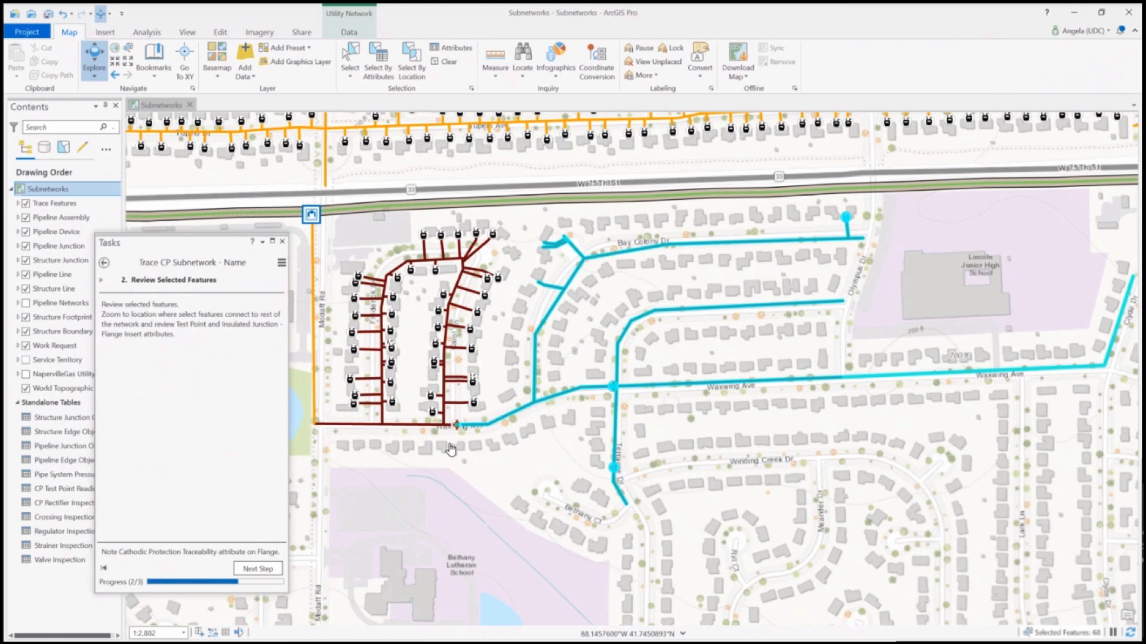
{"action": "scroll", "coordinate": [468, 437], "scroll_direction": "up", "scroll_amount": 5}
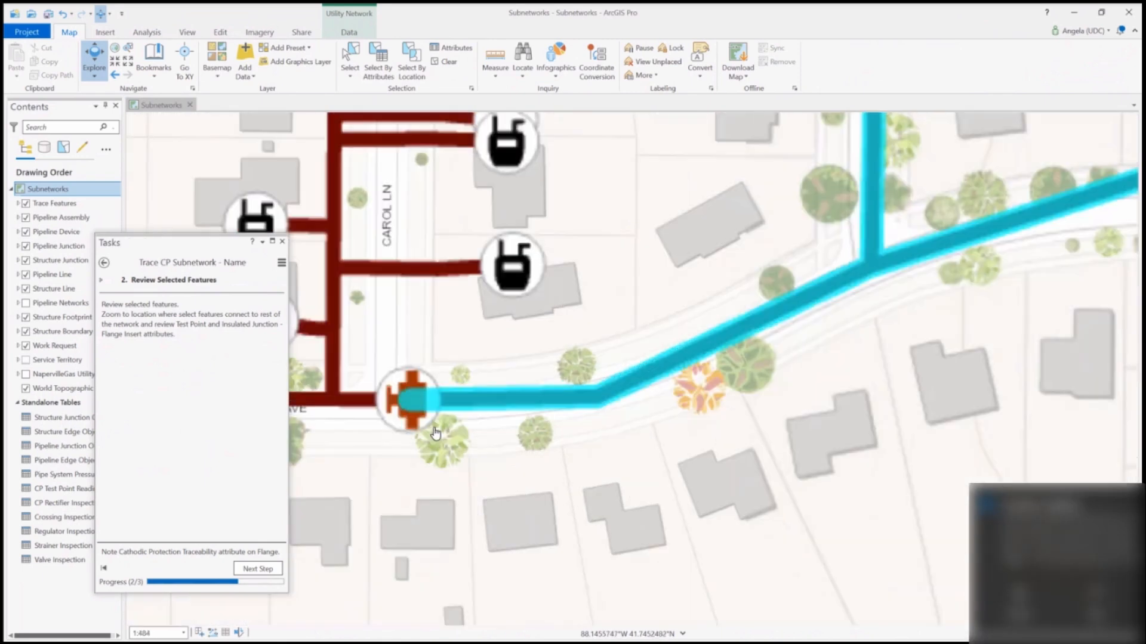
{"action": "scroll", "coordinate": [373, 414], "scroll_direction": "up", "scroll_amount": 4}
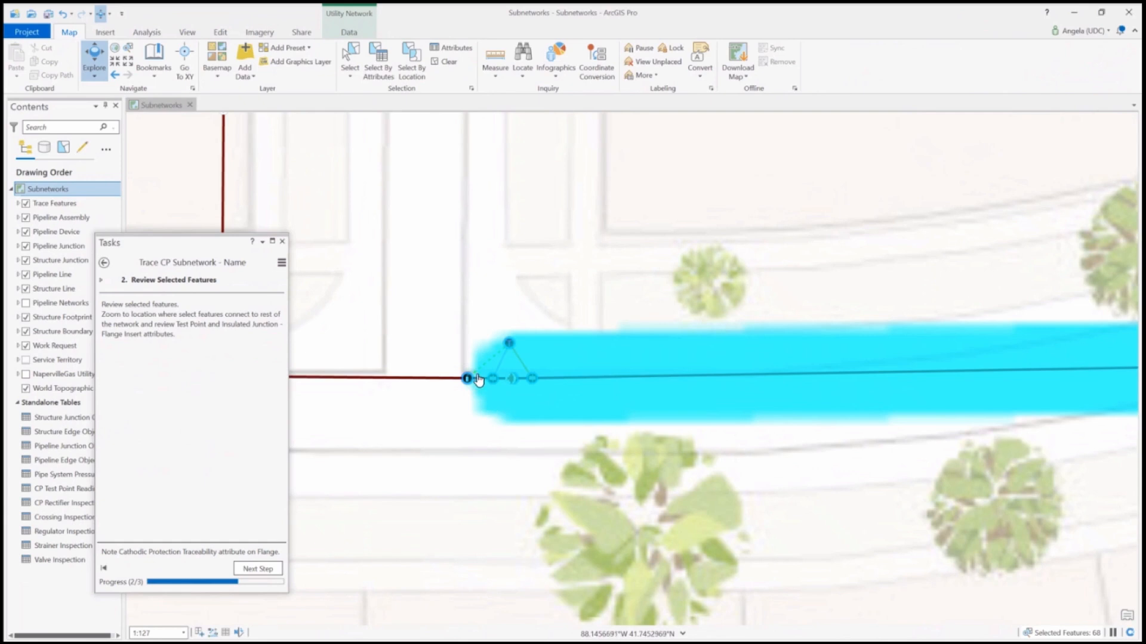
{"action": "scroll", "coordinate": [472, 373], "scroll_direction": "up", "scroll_amount": 3}
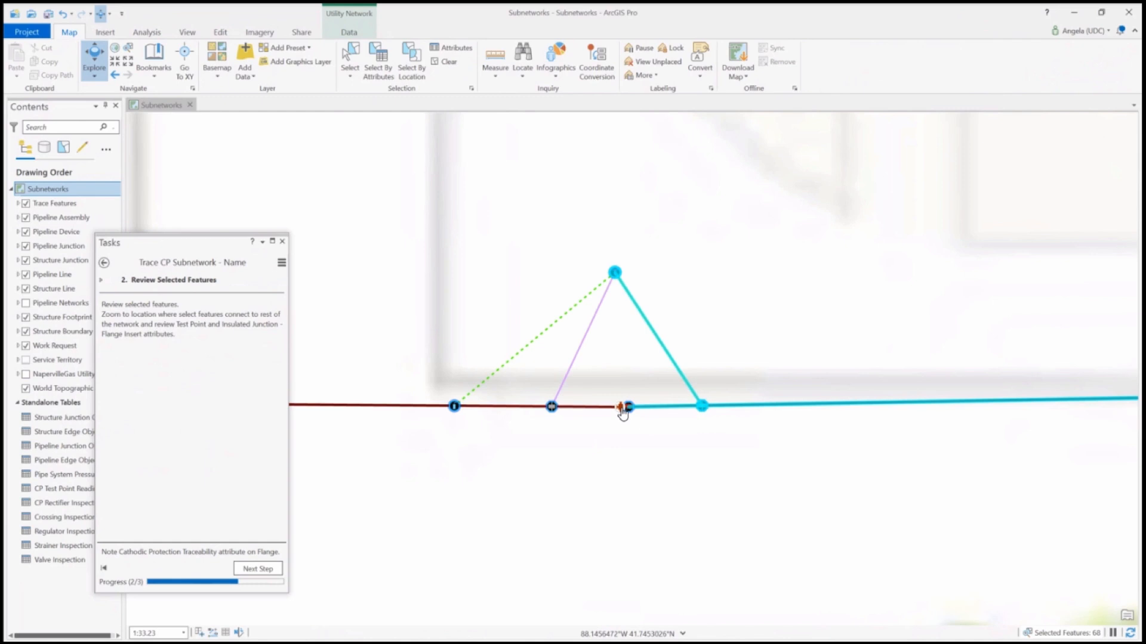
{"action": "left_click", "coordinate": [624, 411]}
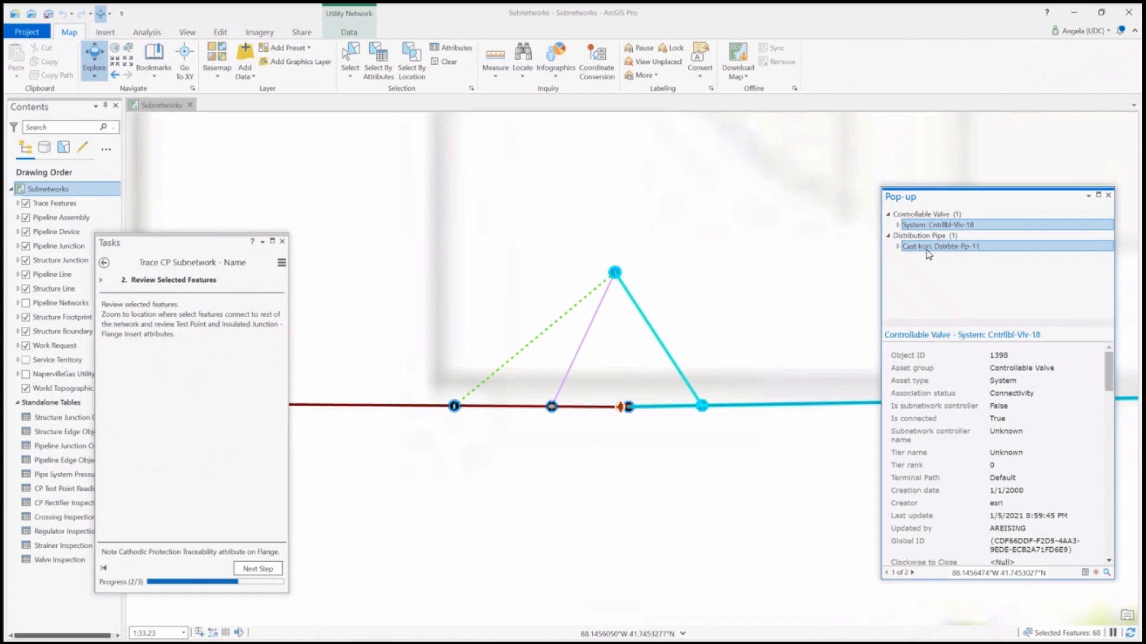
{"action": "left_click", "coordinate": [621, 409]}
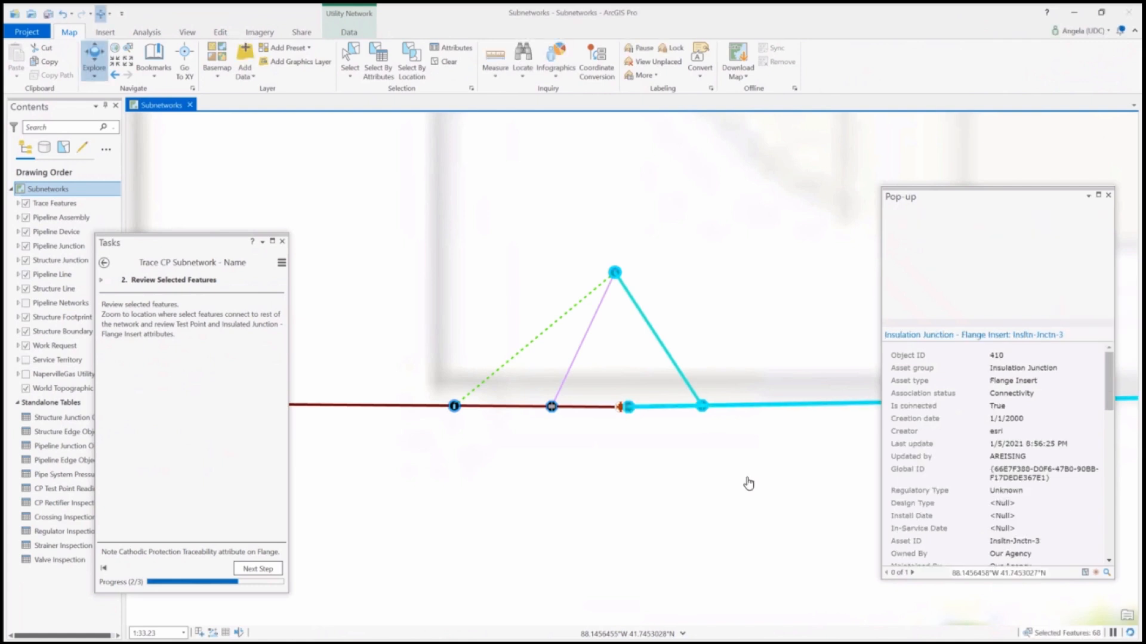
{"action": "scroll", "coordinate": [972, 420], "scroll_direction": "down", "scroll_amount": 10}
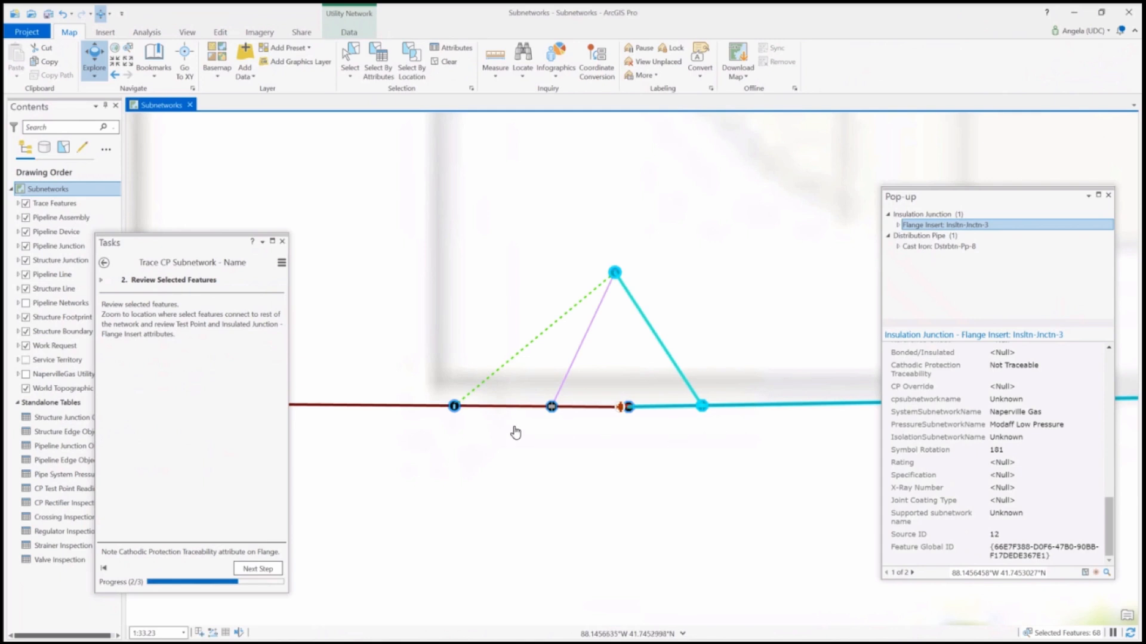
{"action": "left_click", "coordinate": [615, 274]}
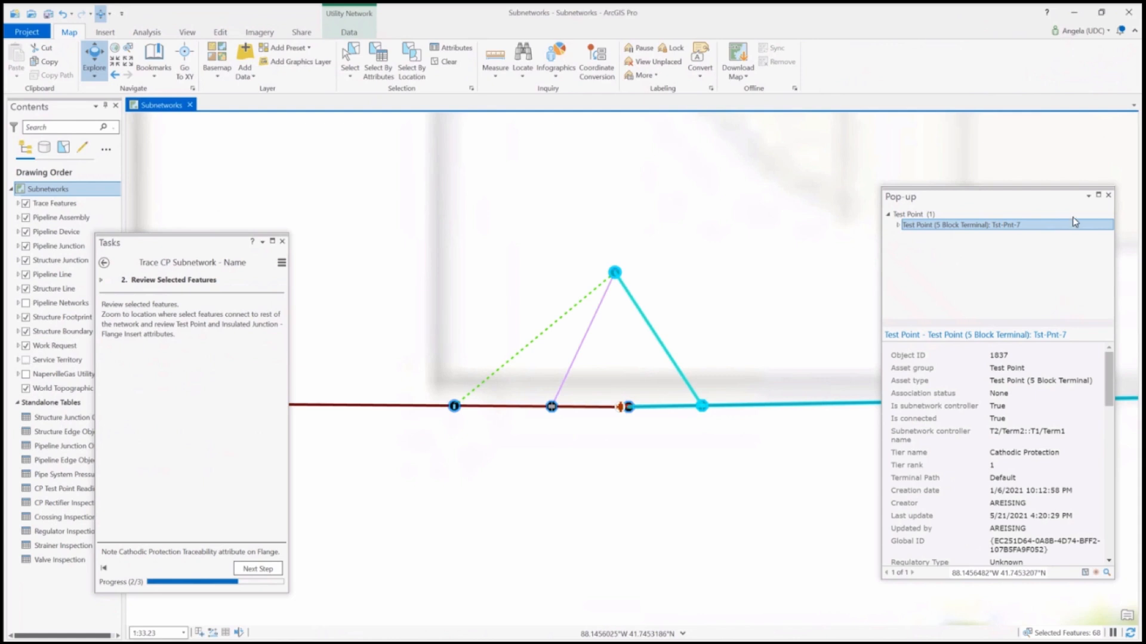
{"action": "left_click", "coordinate": [1108, 195]}
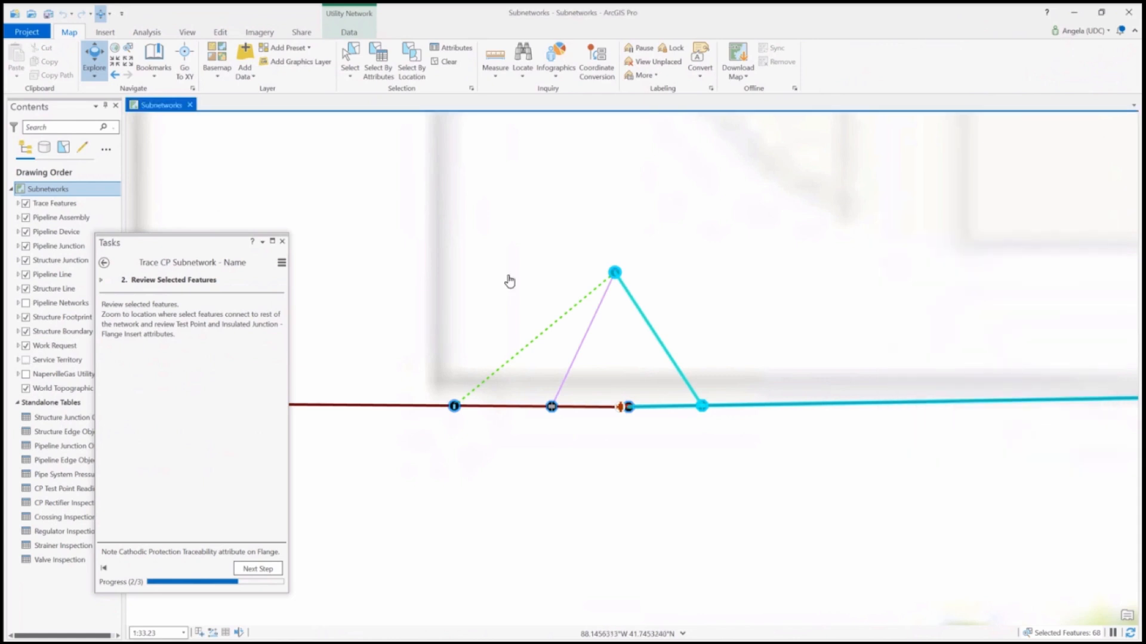
Clear the selected trace features and finish the Trace CP Subnetwork - Name task
{"action": "left_click", "coordinate": [274, 566]}
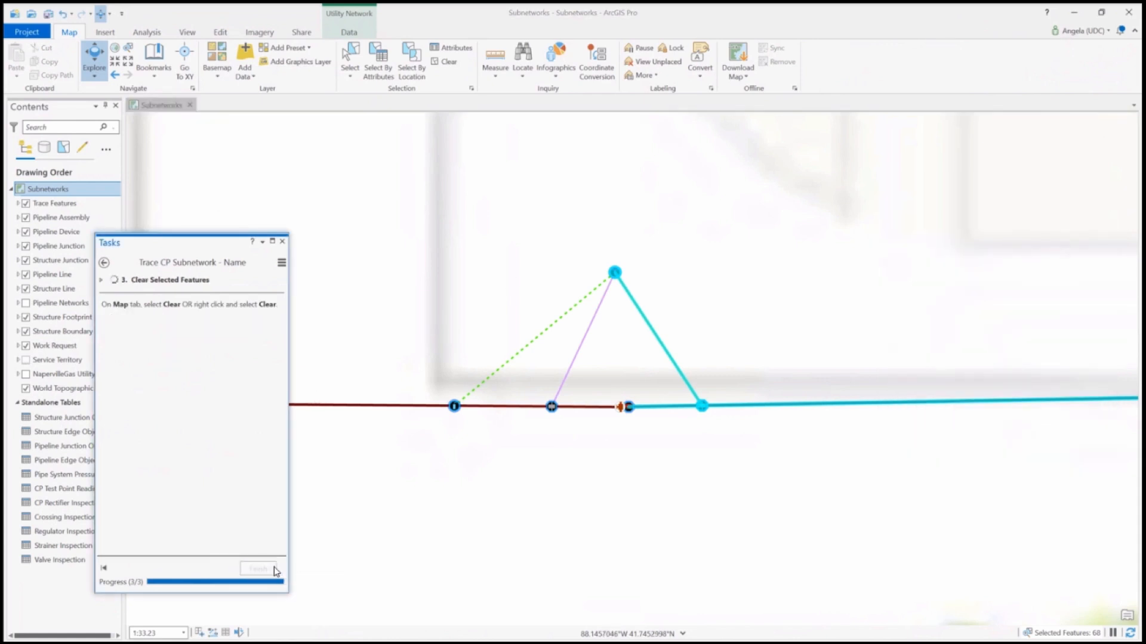
{"action": "left_click", "coordinate": [445, 62]}
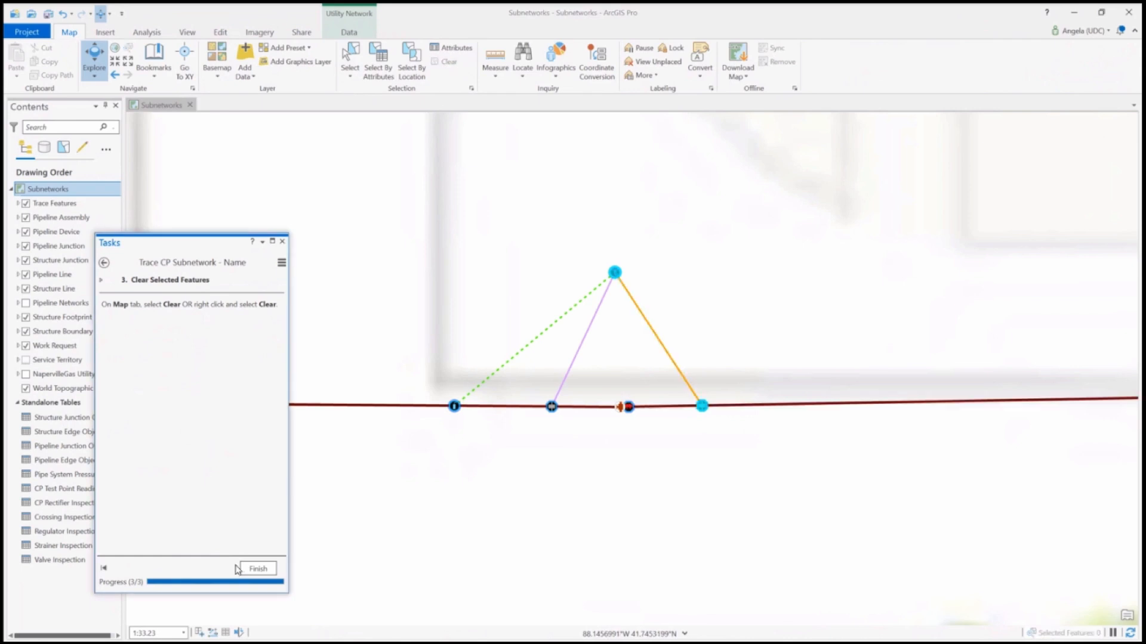
{"action": "left_click", "coordinate": [253, 569]}
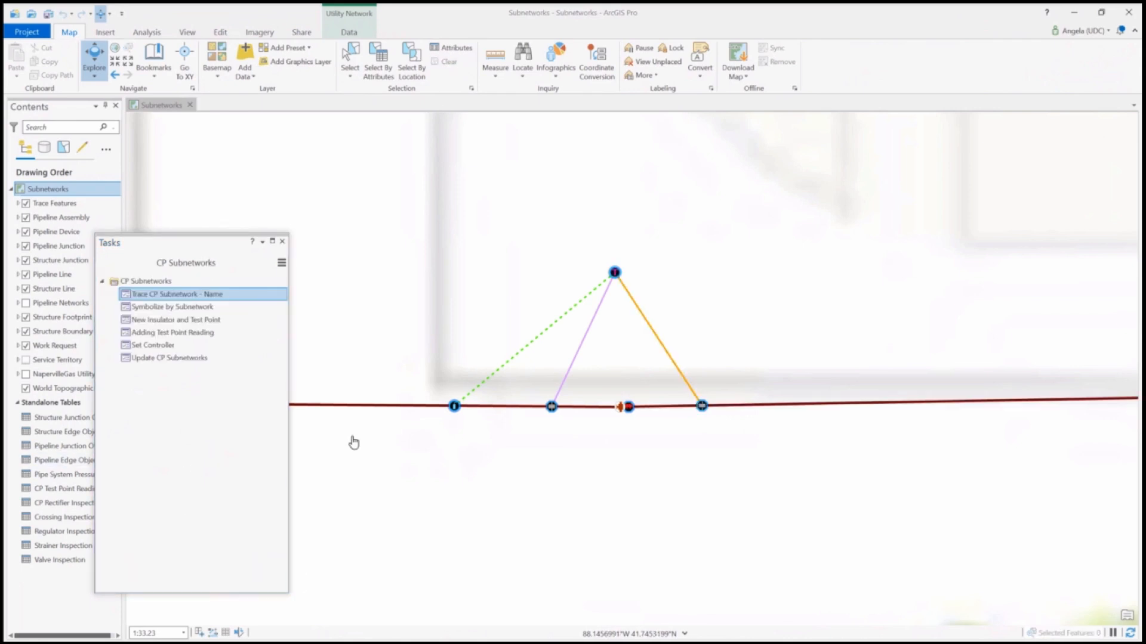
Start the Symbolize by Subnetwork task, expand Pipeline Networks and Cathodic Protection, and show the Pipeline Networks layer on the map
{"action": "scroll", "coordinate": [471, 417], "scroll_direction": "down", "scroll_amount": 4}
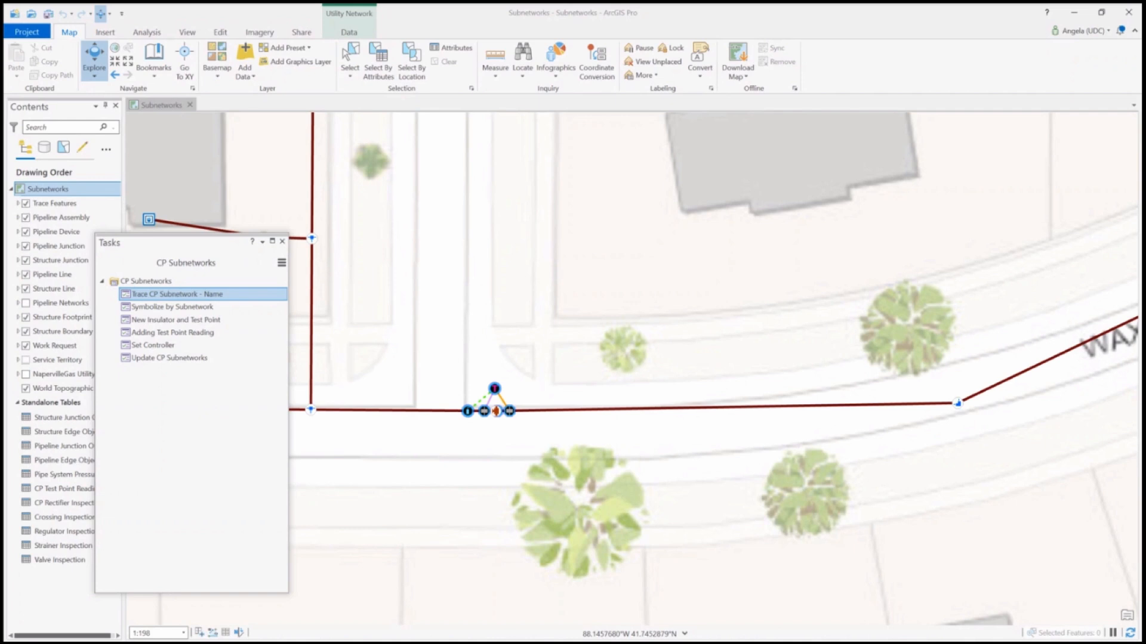
{"action": "double_click", "coordinate": [169, 307]}
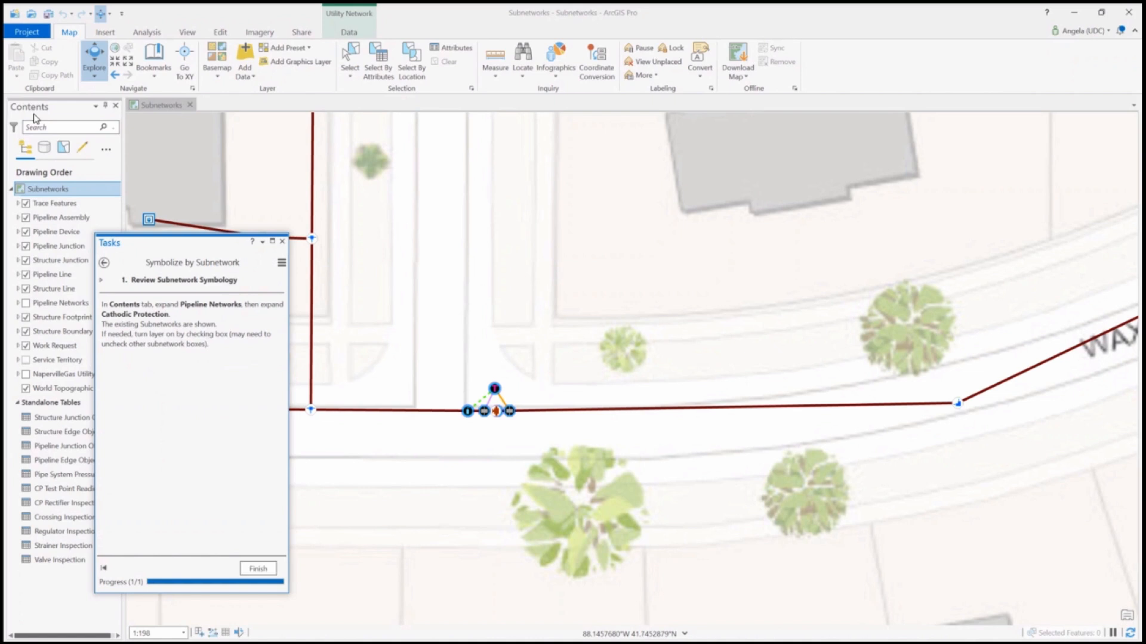
{"action": "left_click", "coordinate": [19, 304]}
{"action": "left_click_drag", "start_coordinate": [167, 243], "coordinate": [207, 241]}
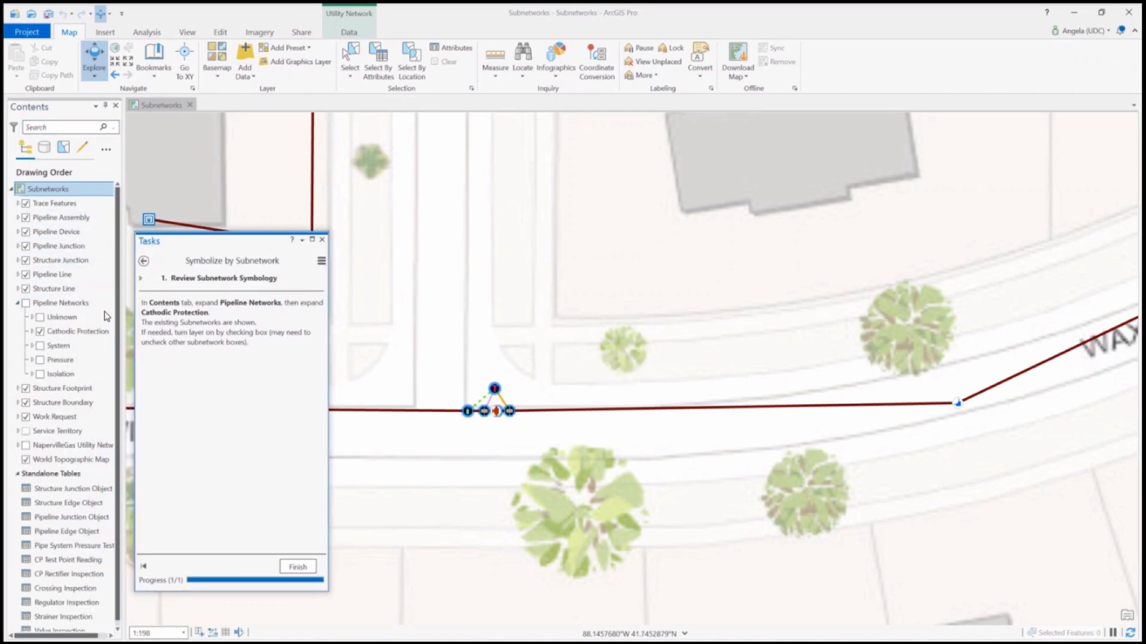
{"action": "left_click", "coordinate": [31, 331]}
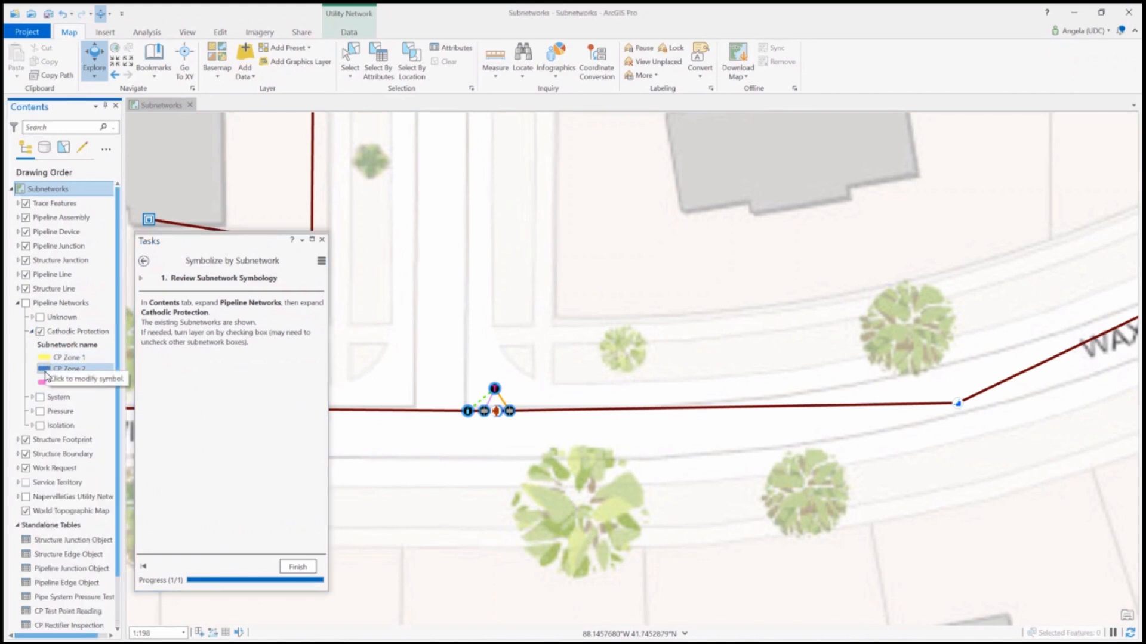
{"action": "left_click", "coordinate": [25, 303]}
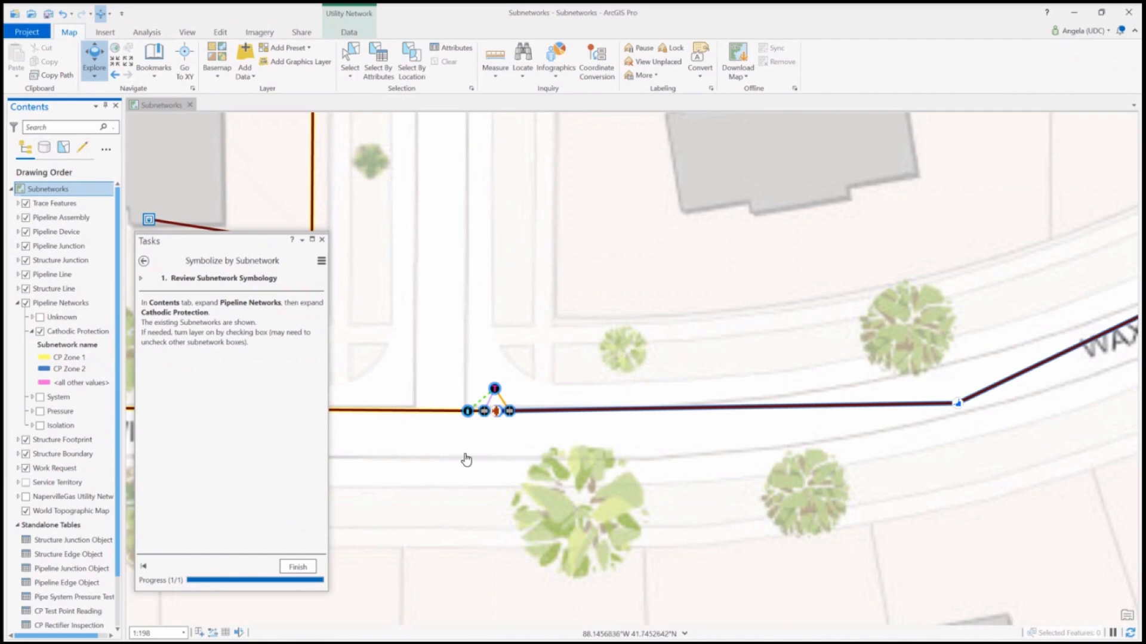
{"action": "scroll", "coordinate": [471, 448], "scroll_direction": "down", "scroll_amount": 8}
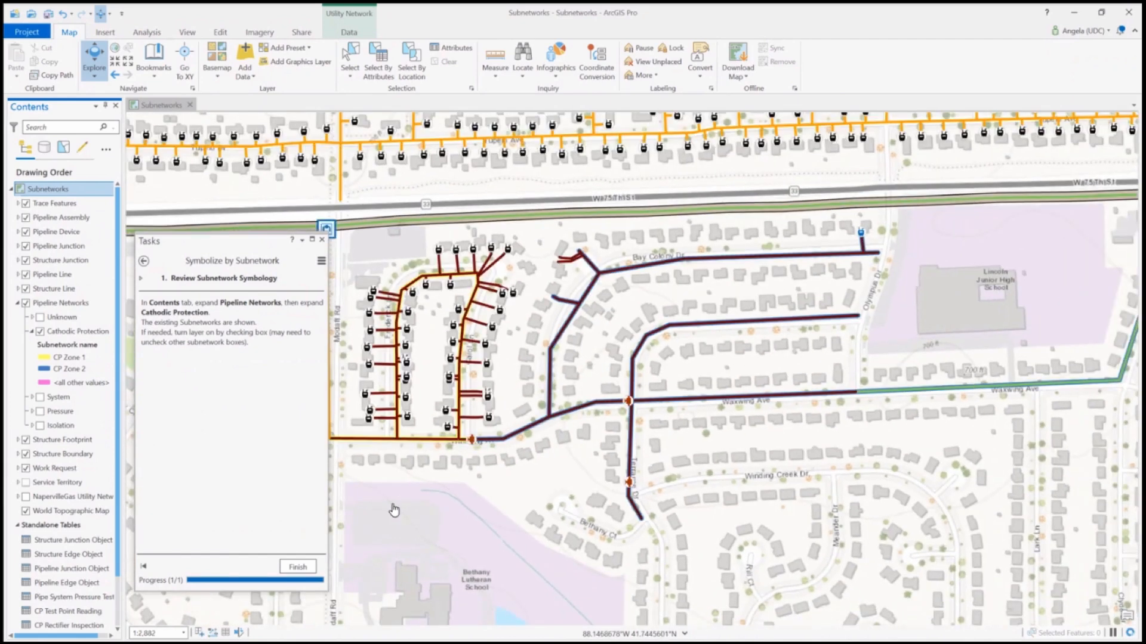
{"action": "scroll", "coordinate": [394, 509], "scroll_direction": "down", "scroll_amount": 2}
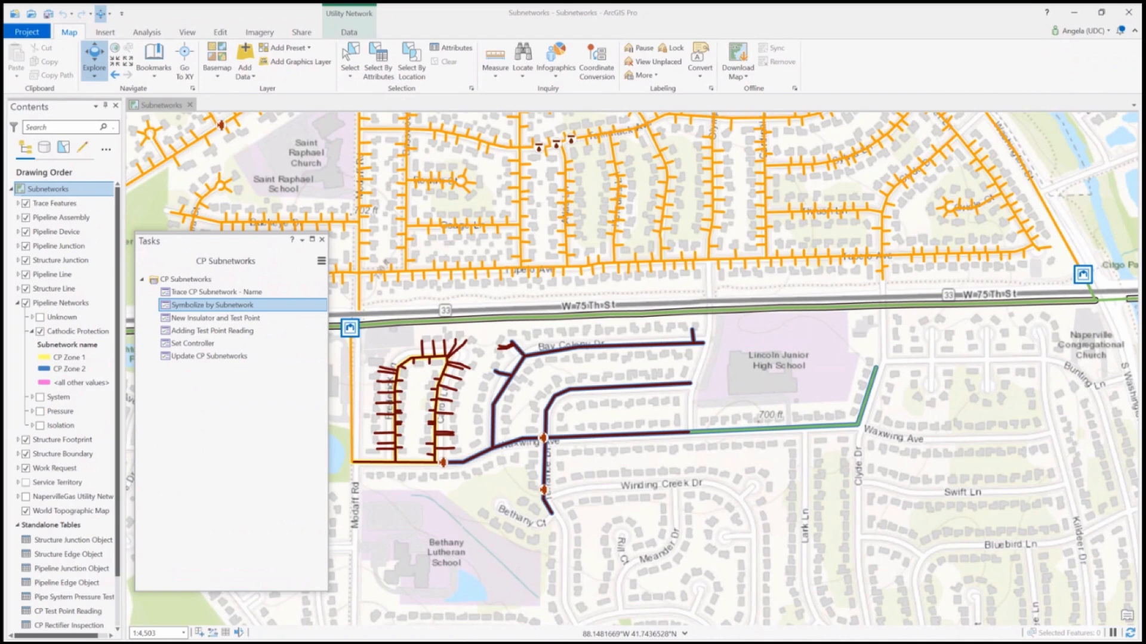
Start the New Insulator and Test Point task, zoom to valve OID 1835 on Waxwing Ave, and advance to the fitting selection step
{"action": "double_click", "coordinate": [251, 320]}
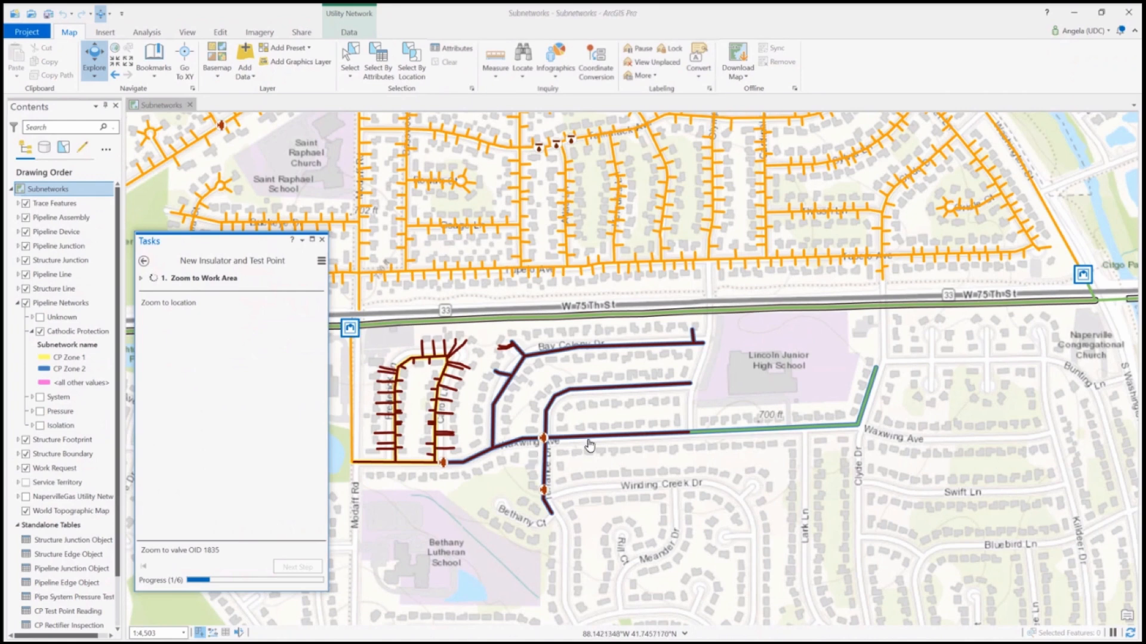
{"action": "scroll", "coordinate": [542, 443], "scroll_direction": "up", "scroll_amount": 6}
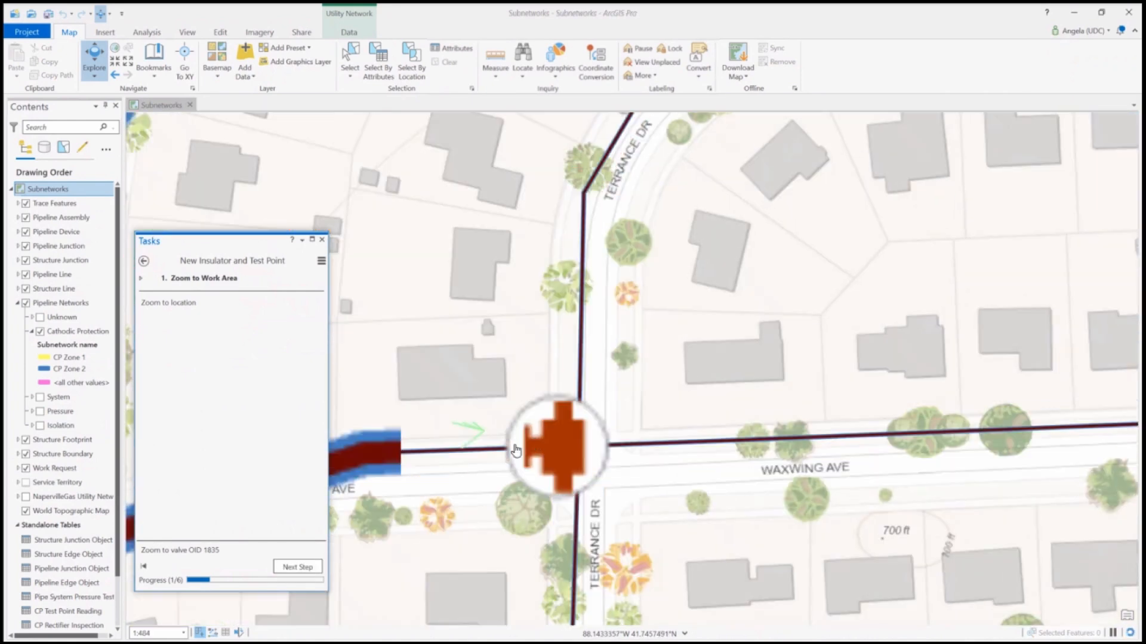
{"action": "scroll", "coordinate": [516, 451], "scroll_direction": "up", "scroll_amount": 4}
{"action": "scroll", "coordinate": [692, 460], "scroll_direction": "up", "scroll_amount": 5}
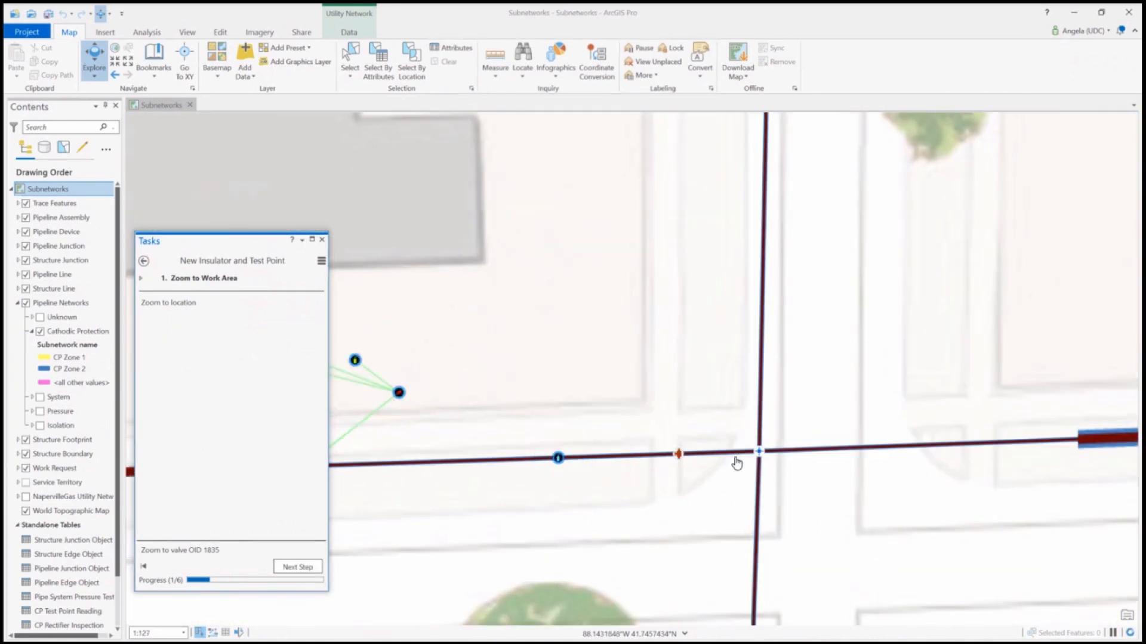
{"action": "left_click", "coordinate": [293, 567]}
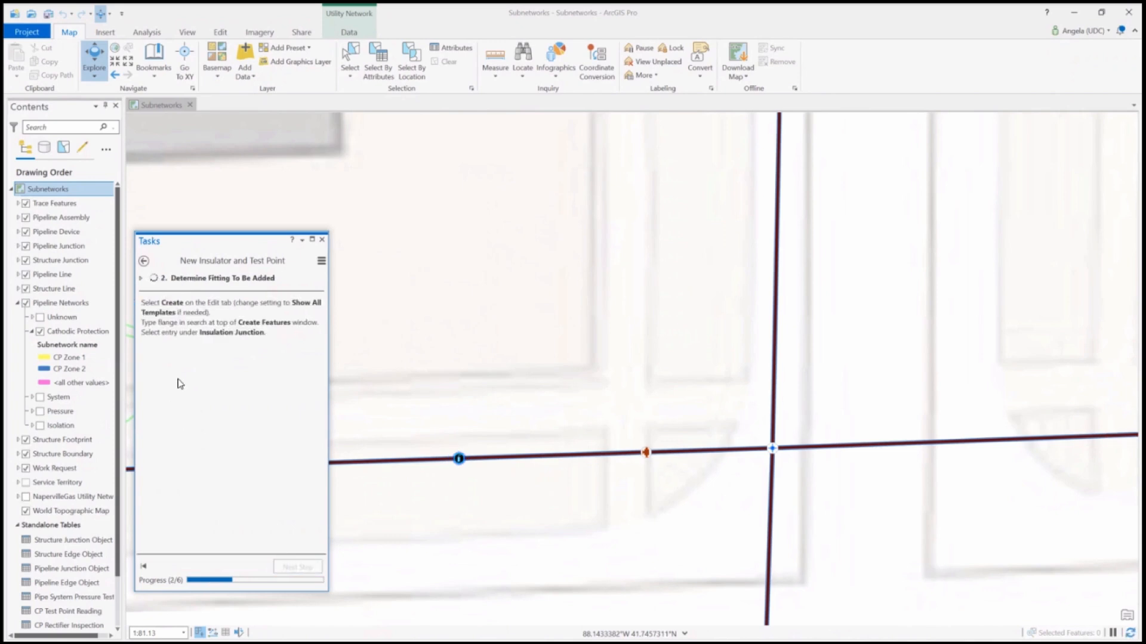
Search the feature creation templates for flange, choose Flange Insert under Insulation Junction, and advance to the Populate Attribution step
{"action": "left_click", "coordinate": [224, 31]}
{"action": "left_click", "coordinate": [273, 67]}
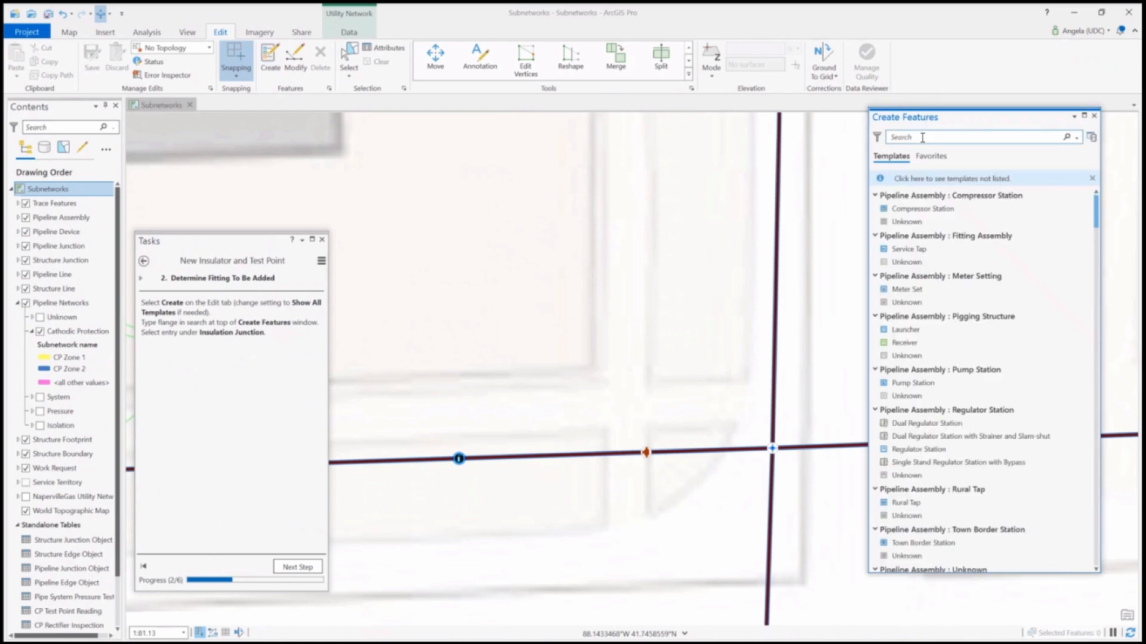
{"action": "type", "text": "flange"}
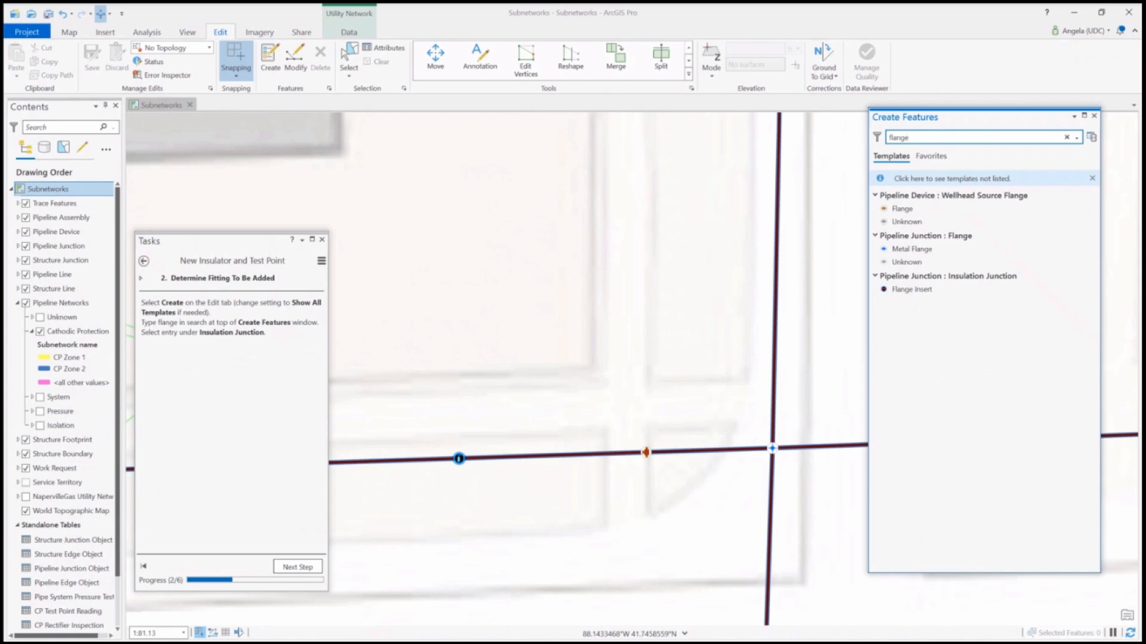
{"action": "left_click", "coordinate": [919, 291]}
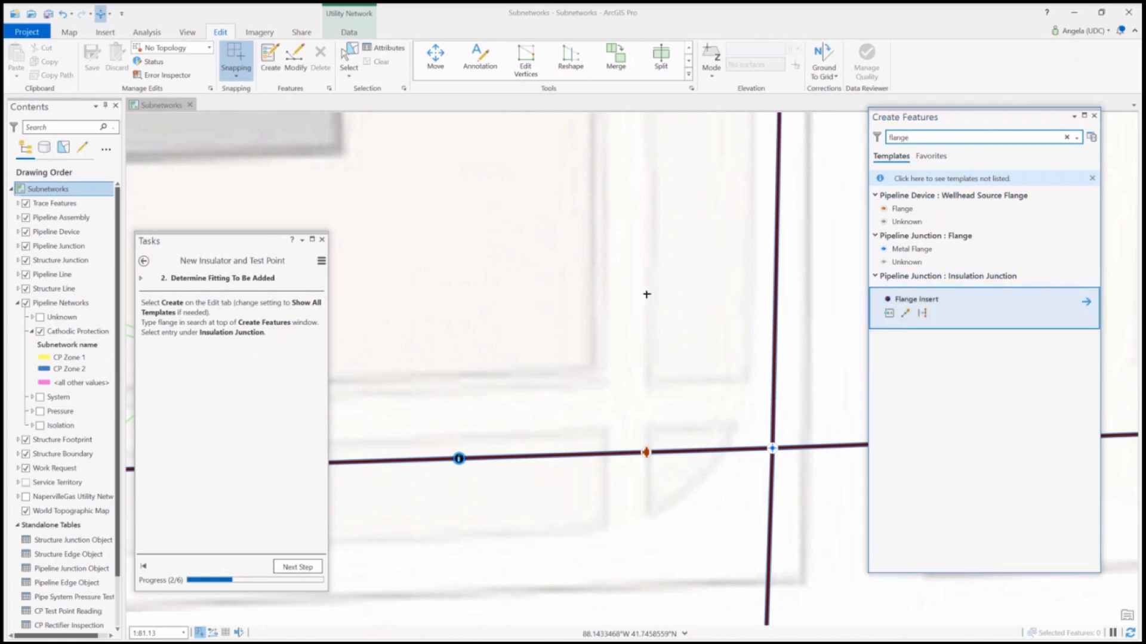
{"action": "left_click", "coordinate": [299, 567]}
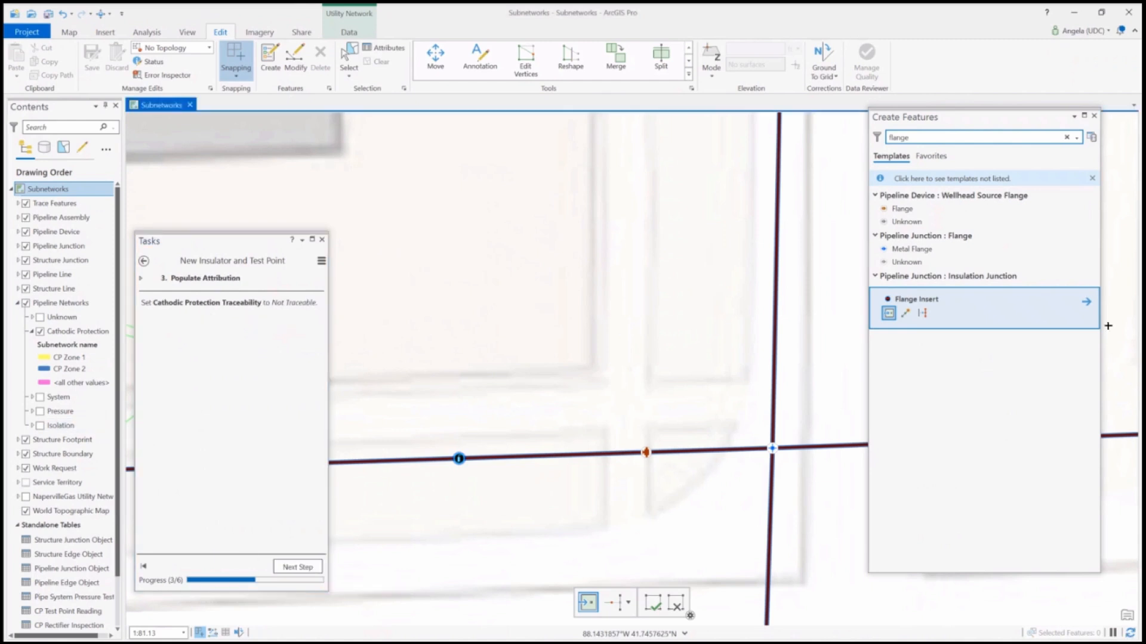
Set Cathodic Protection Traceability to Not Traceable in the Flange Insert template's attributes
{"action": "left_click", "coordinate": [1086, 302]}
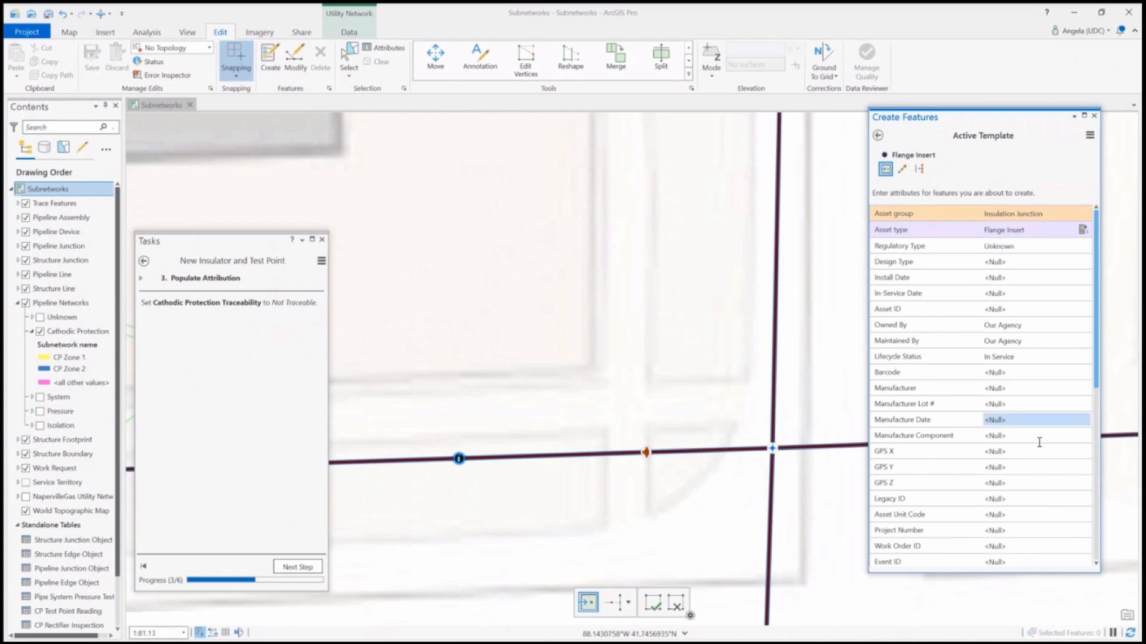
{"action": "scroll", "coordinate": [961, 410], "scroll_direction": "down", "scroll_amount": 3}
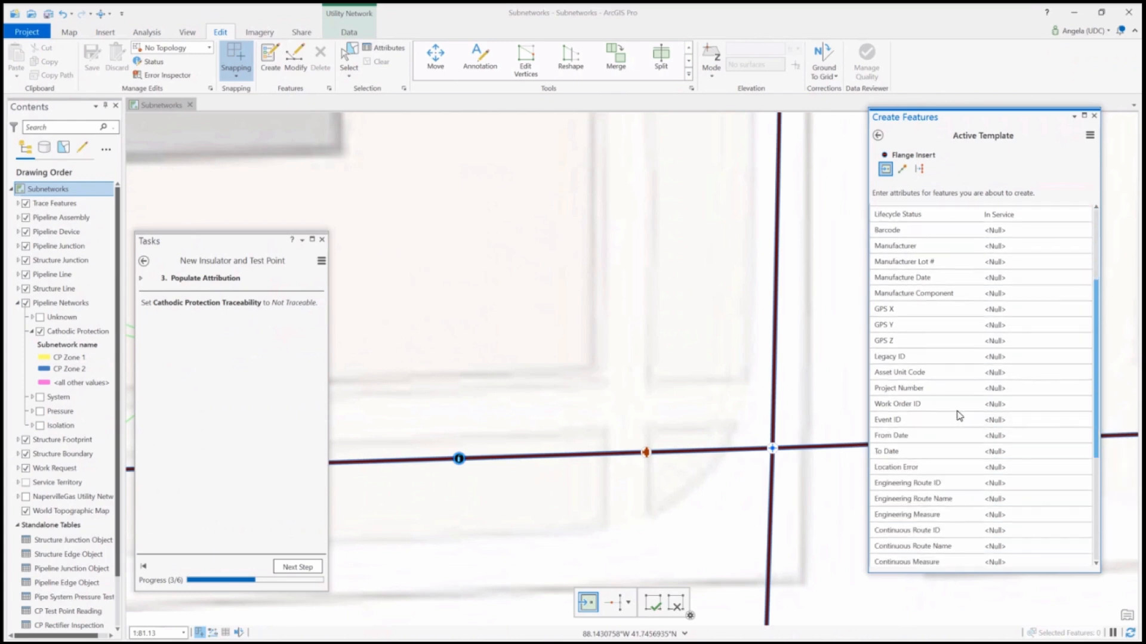
{"action": "scroll", "coordinate": [958, 415], "scroll_direction": "down", "scroll_amount": 5}
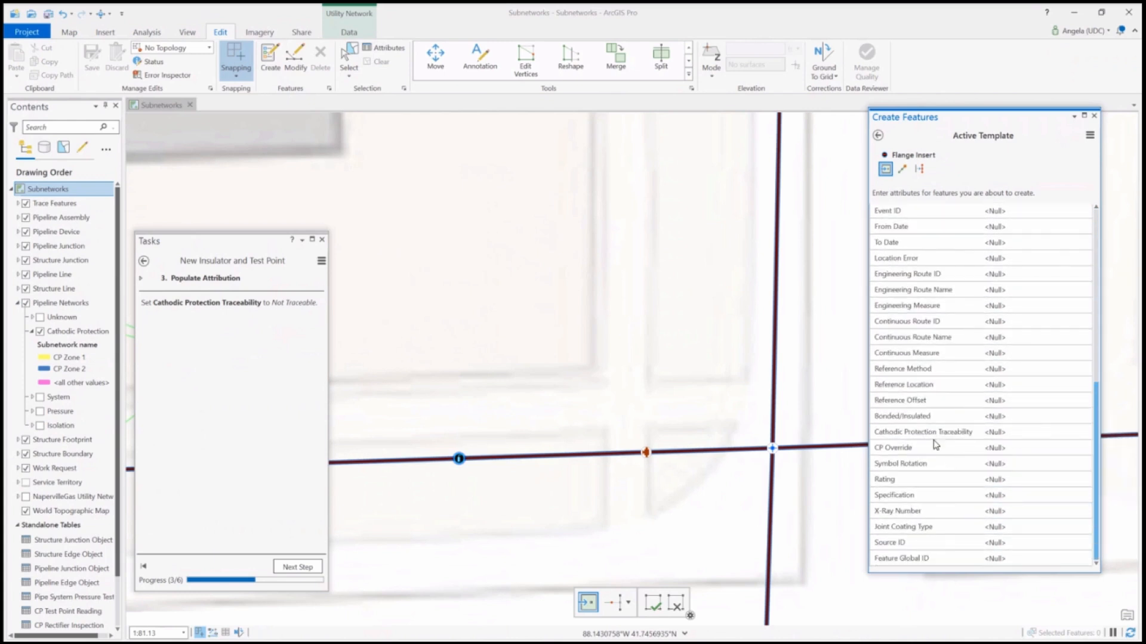
{"action": "left_click", "coordinate": [1003, 433]}
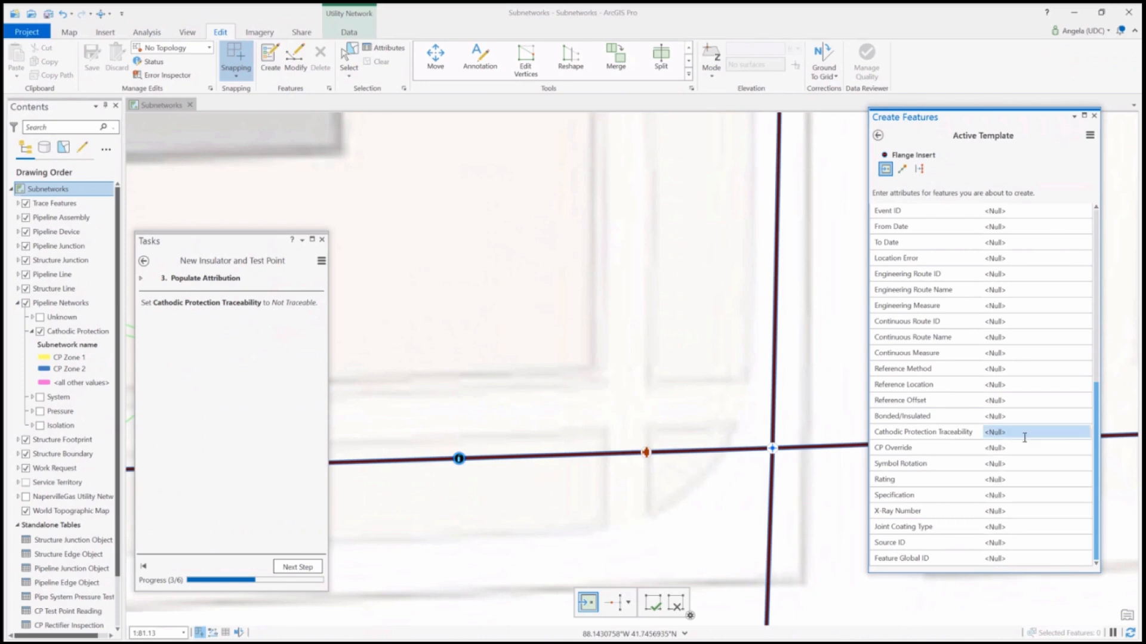
{"action": "left_click", "coordinate": [1009, 470]}
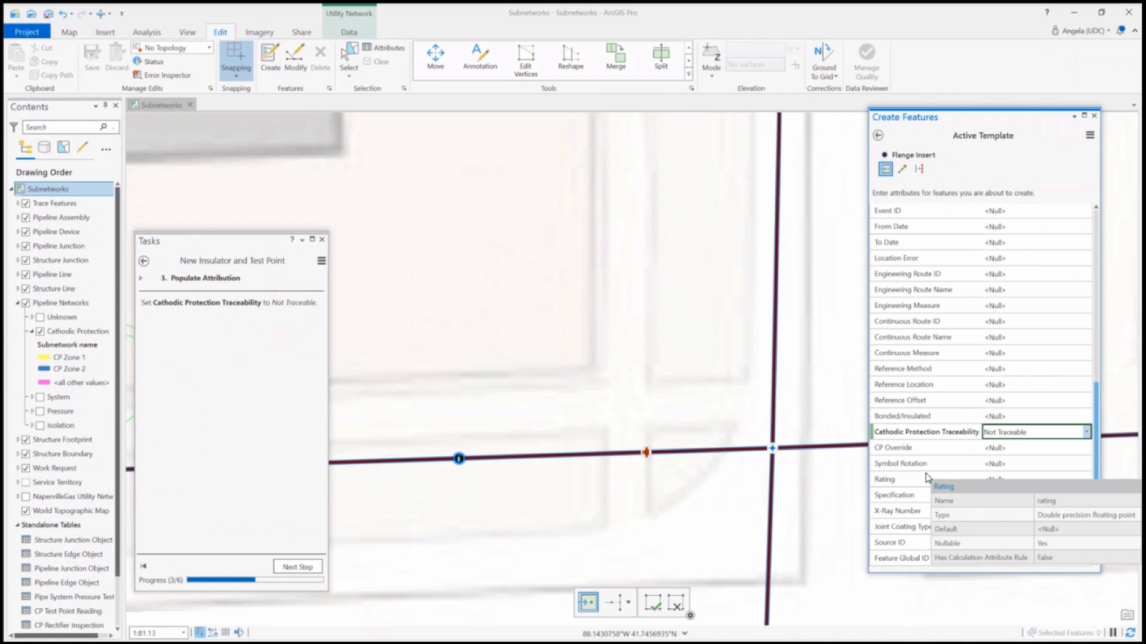
{"action": "left_click", "coordinate": [914, 451]}
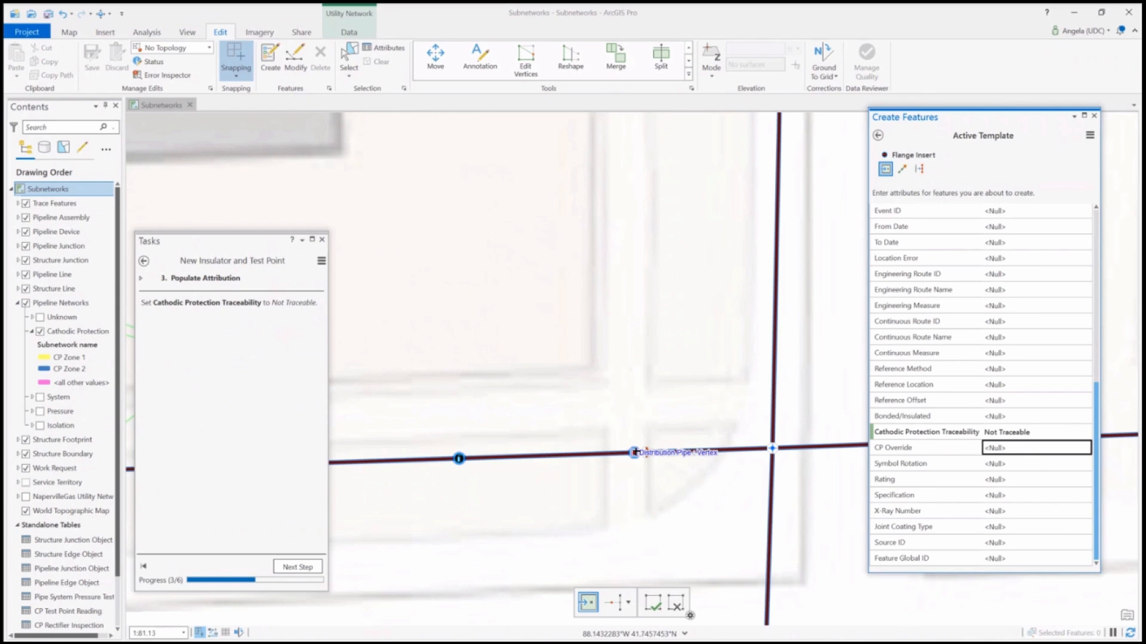
Place the flange insert on the distribution pipe just west of the valve and advance to the Determine CP Feature To Be Added step
{"action": "left_click", "coordinate": [634, 452]}
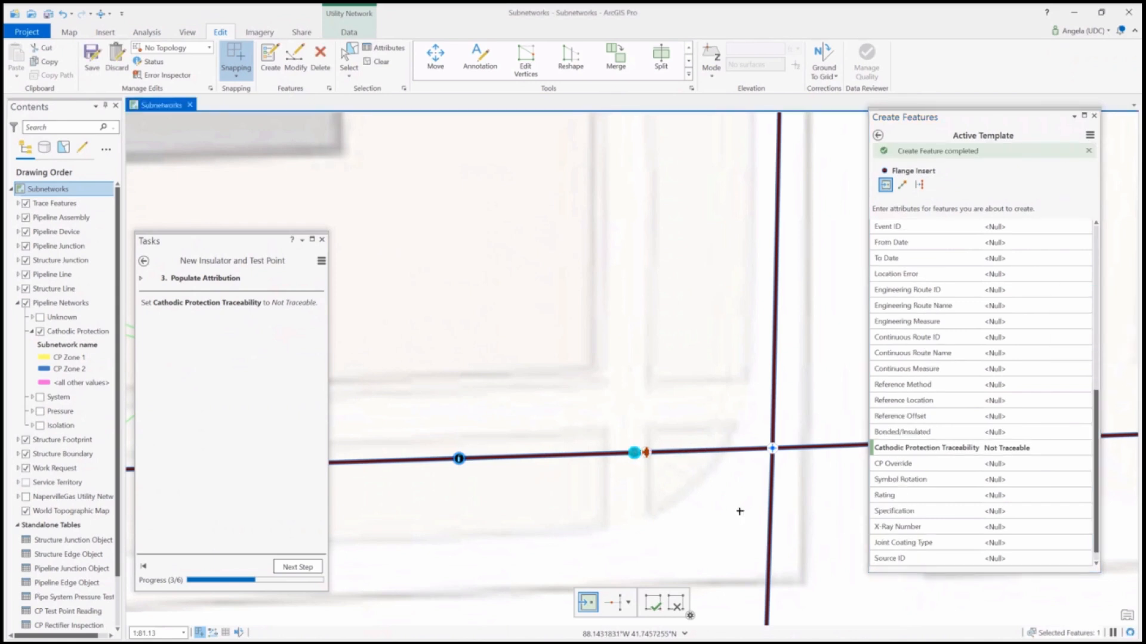
{"action": "left_click", "coordinate": [298, 567]}
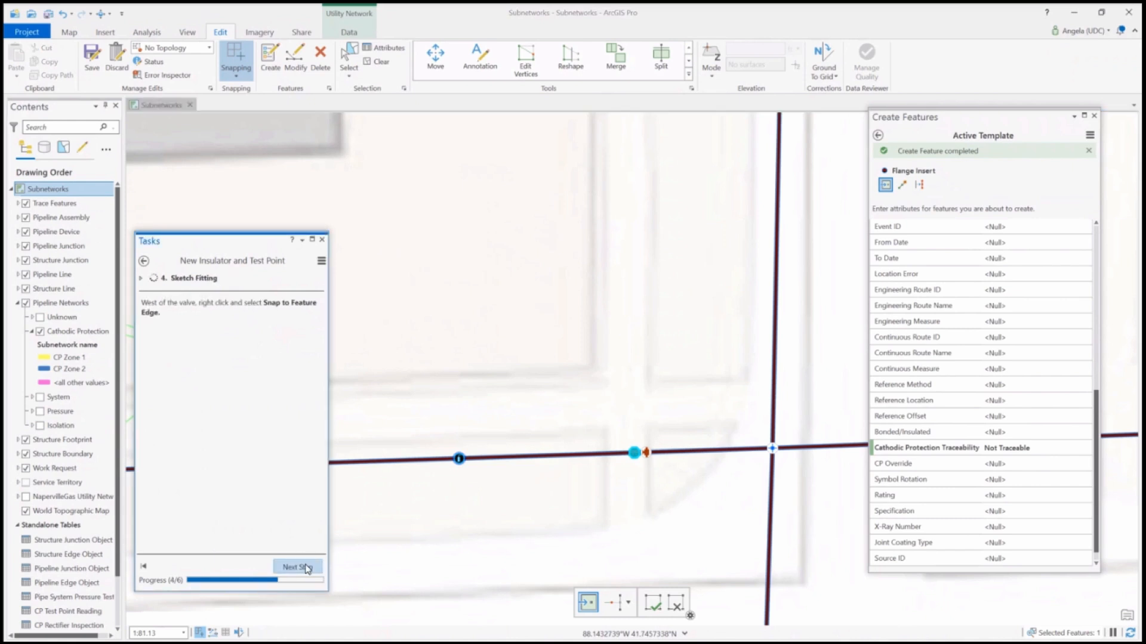
{"action": "left_click", "coordinate": [306, 568]}
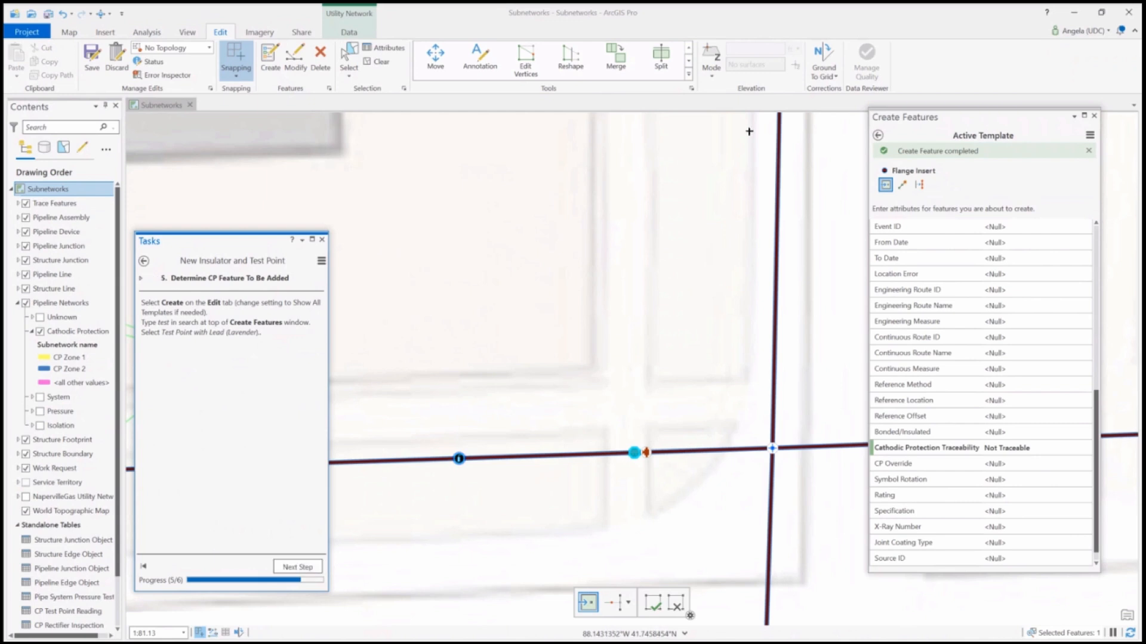
Return to the template list, search for test, and choose Test Point with Lead (Lavender) under Wire Junction
{"action": "left_click", "coordinate": [878, 136]}
{"action": "double_click", "coordinate": [890, 138]}
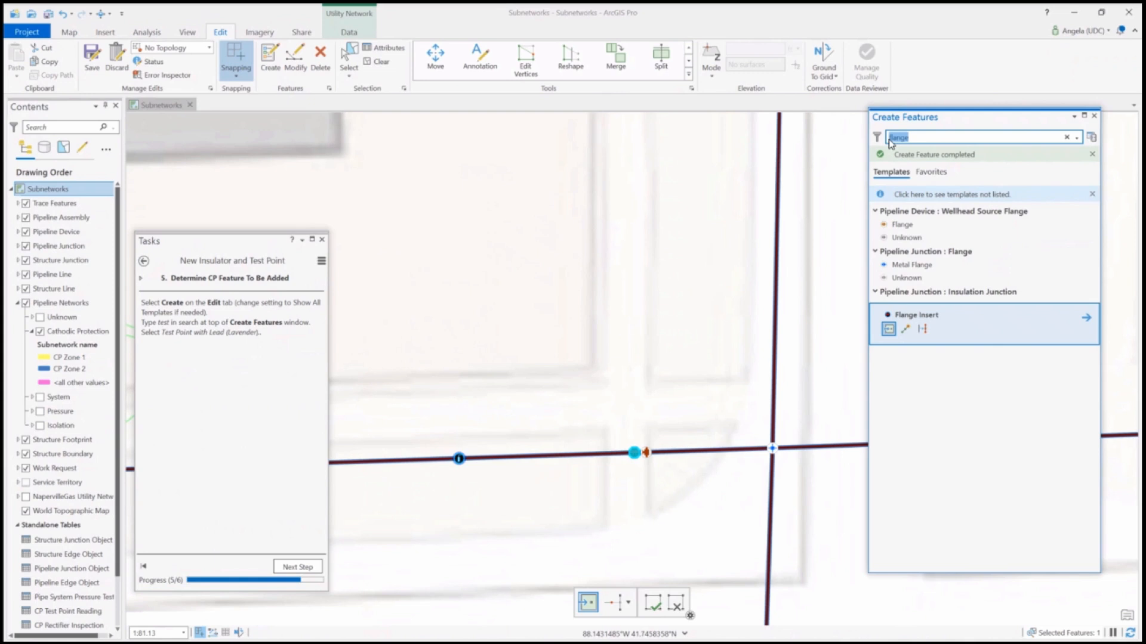
{"action": "type", "text": "test"}
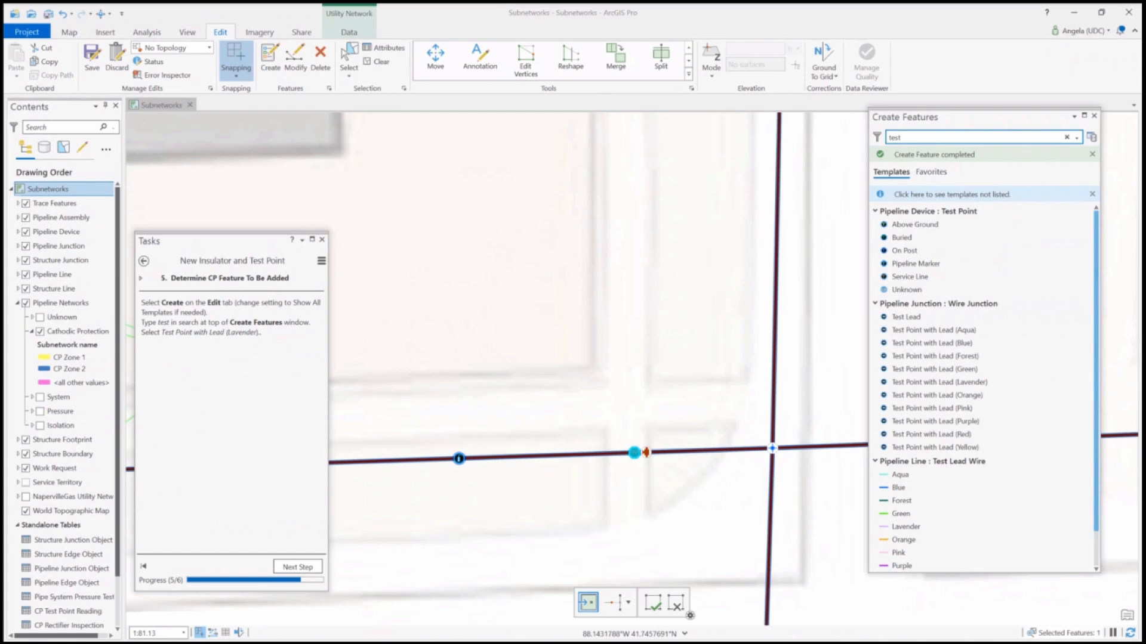
{"action": "left_click", "coordinate": [963, 385]}
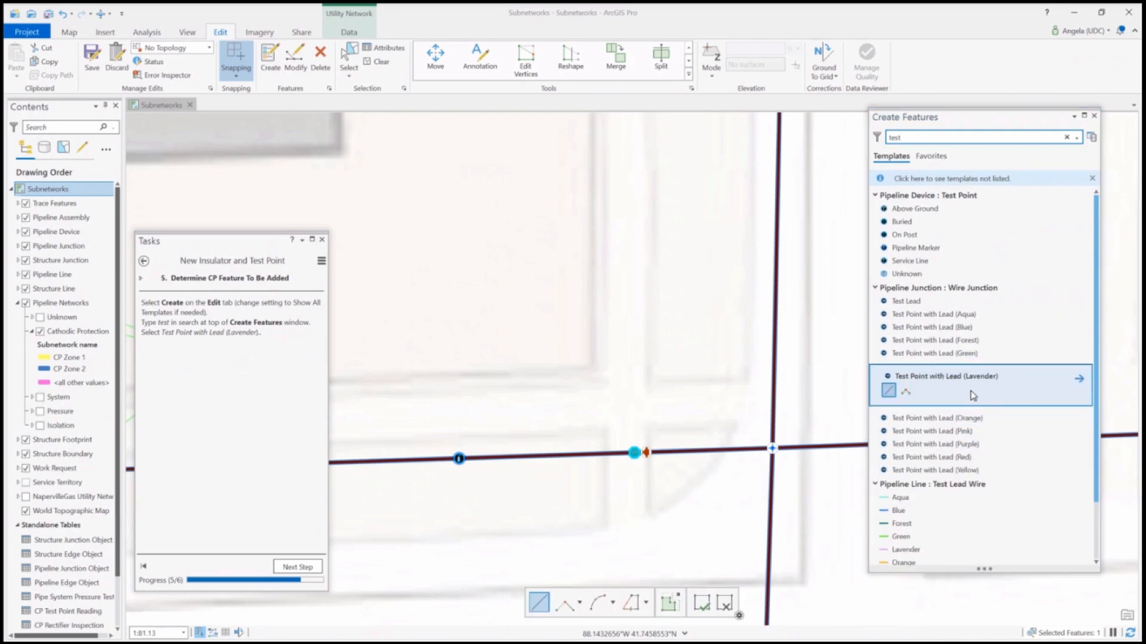
Review the wire junction and lead wire attributes of the Lavender test point template, and advance to the Sketch Test Point step
{"action": "left_click", "coordinate": [1080, 380]}
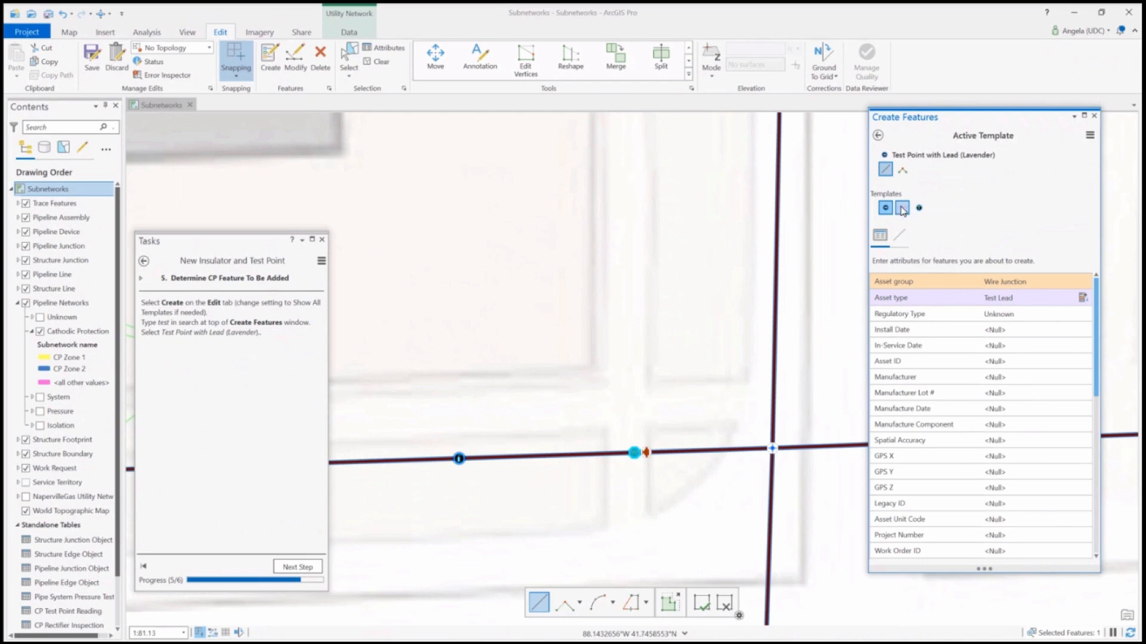
{"action": "left_click", "coordinate": [902, 209]}
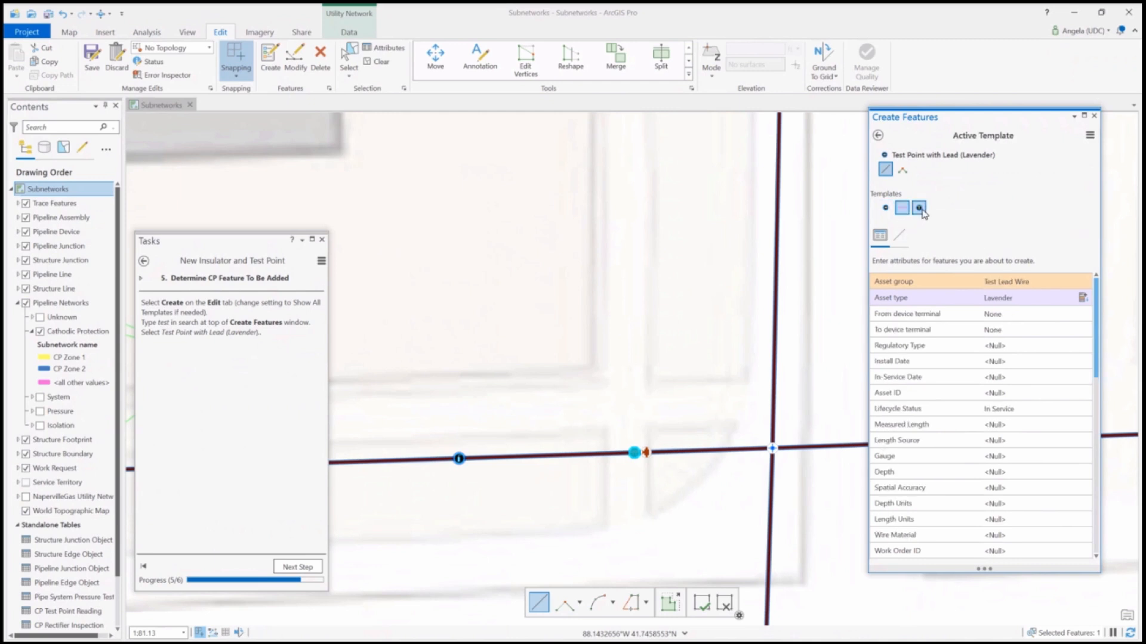
{"action": "left_click", "coordinate": [884, 208]}
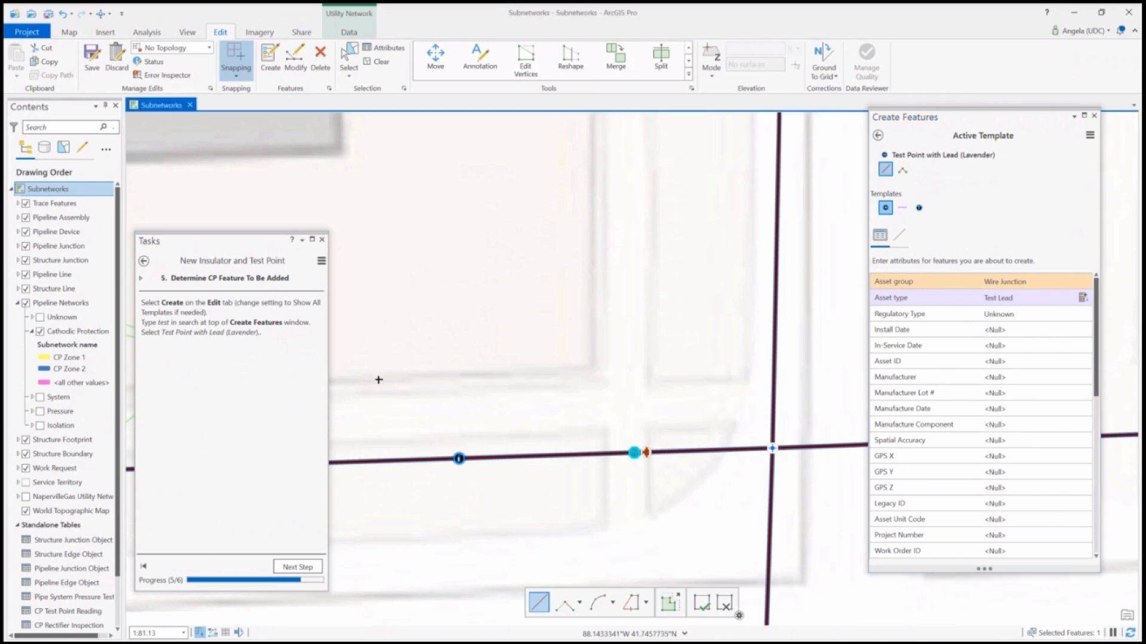
{"action": "left_click", "coordinate": [297, 566]}
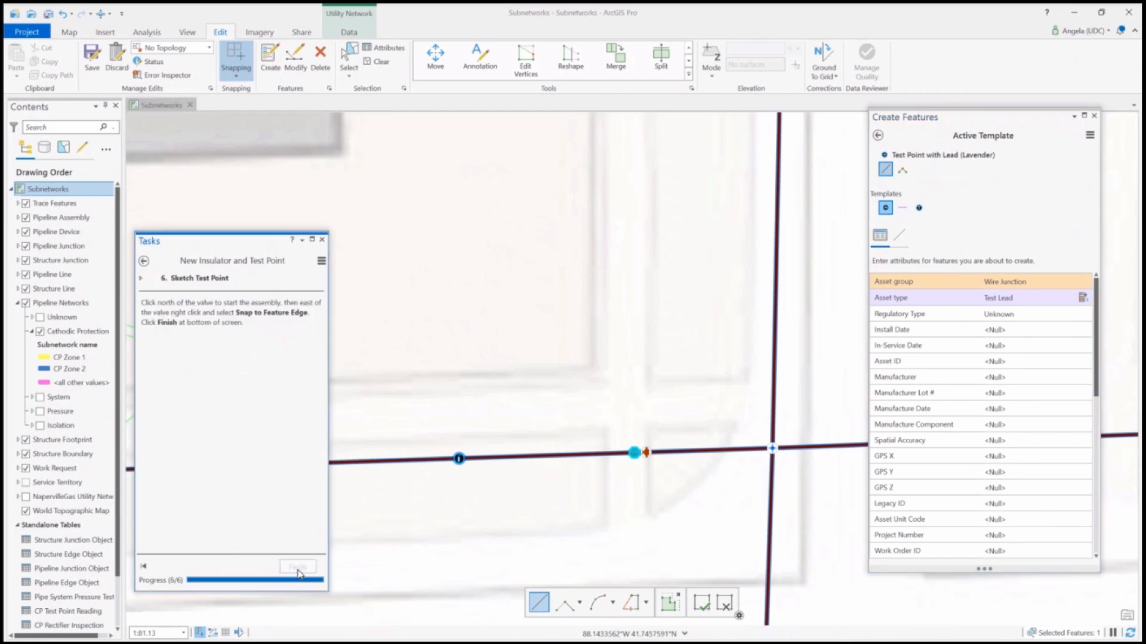
Sketch the test point assembly from north of the valve to the pipe edge east of it, and finish the task
{"action": "left_click", "coordinate": [643, 417]}
{"action": "left_click", "coordinate": [644, 417]}
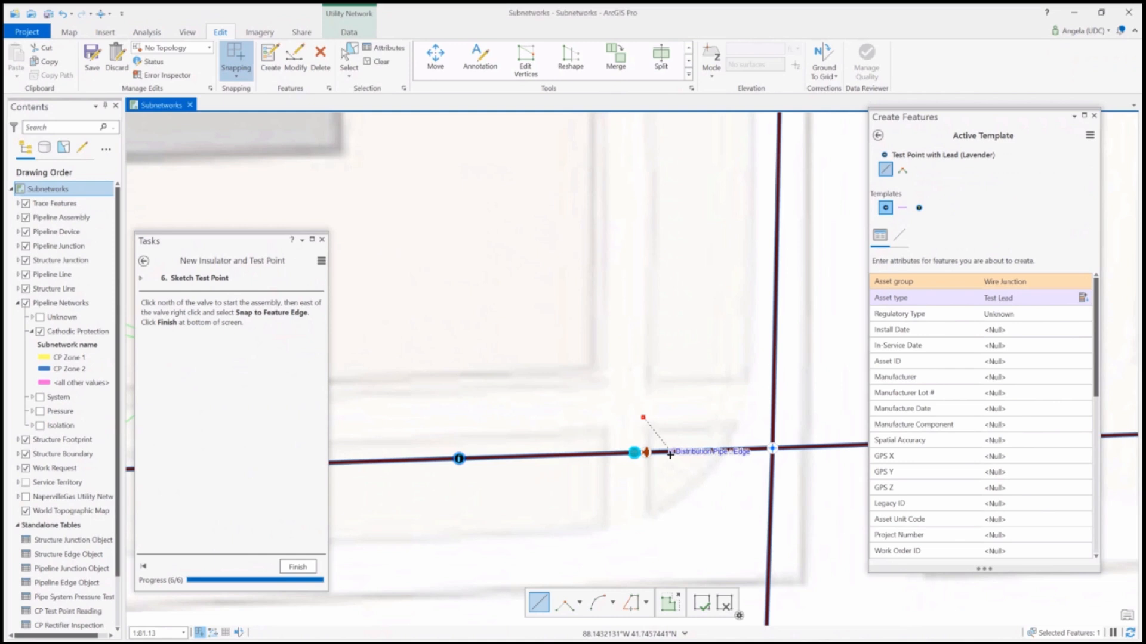
{"action": "right_click", "coordinate": [670, 455]}
{"action": "mouse_move", "coordinate": [722, 114]}
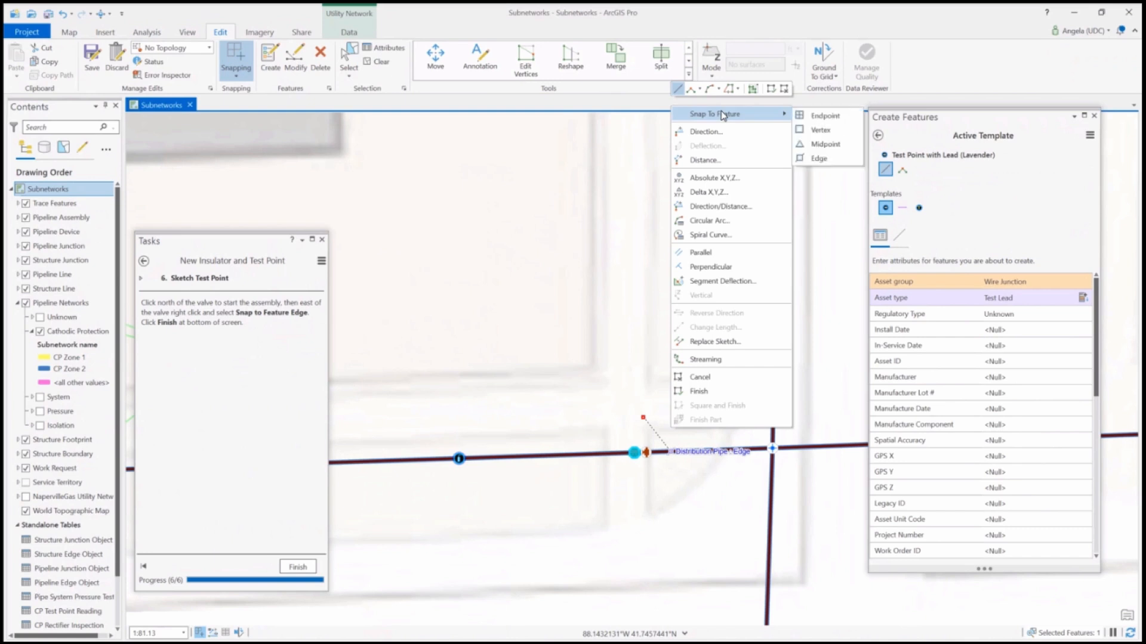
{"action": "left_click", "coordinate": [818, 160]}
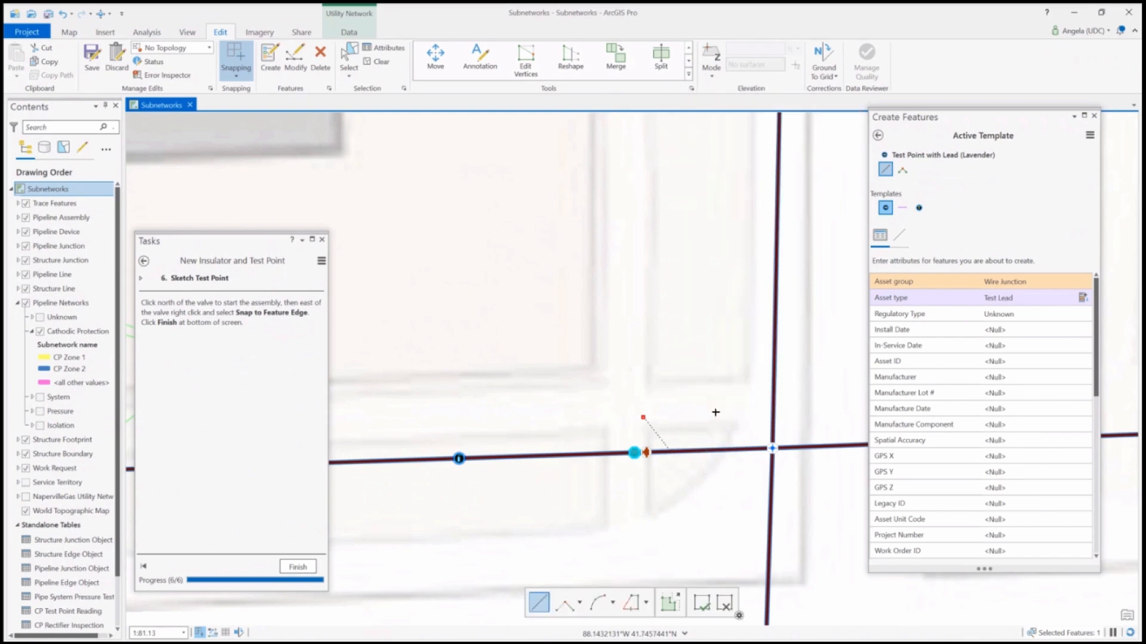
{"action": "left_click", "coordinate": [701, 604]}
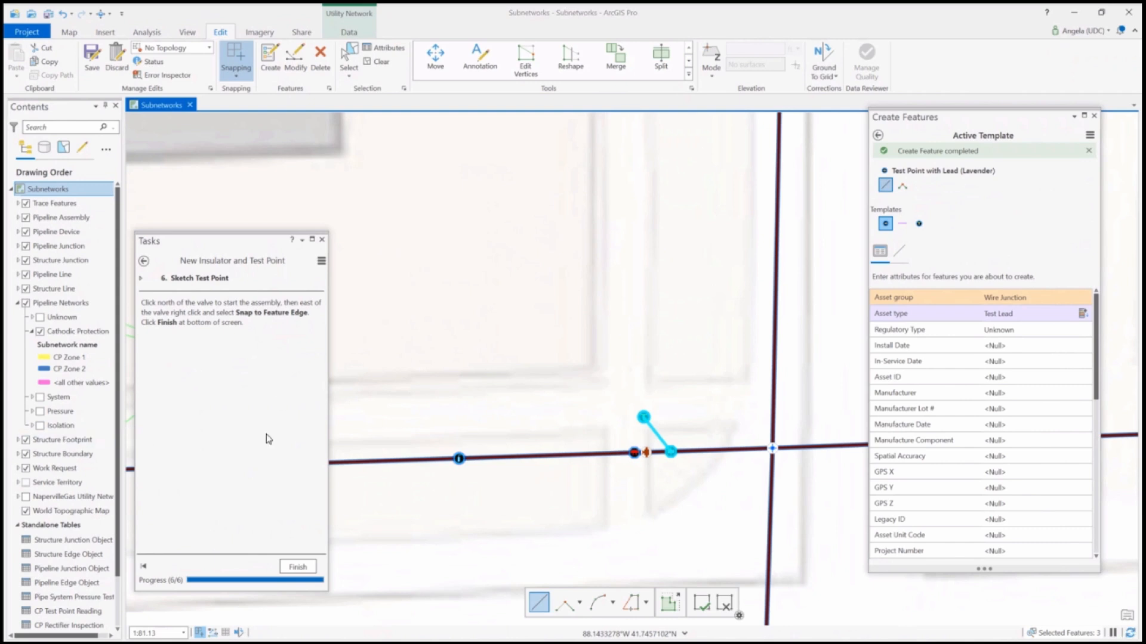
{"action": "left_click", "coordinate": [298, 568]}
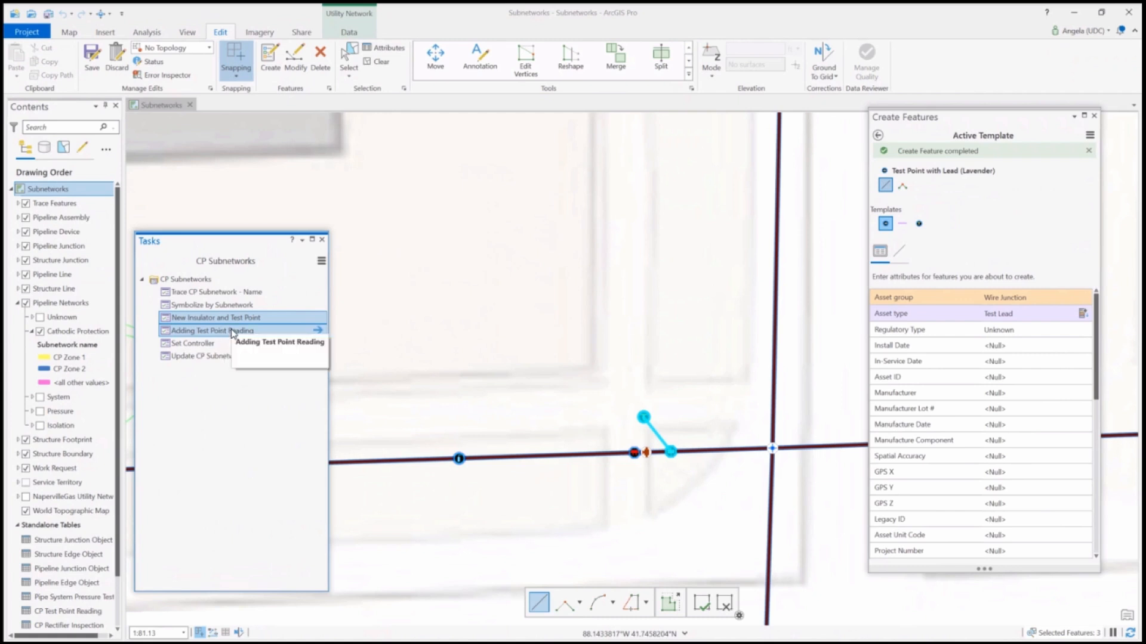
Start the Adding Test Point Reading task, select the new test point north of the valve, and advance to Add New To Relationship
{"action": "double_click", "coordinate": [232, 332]}
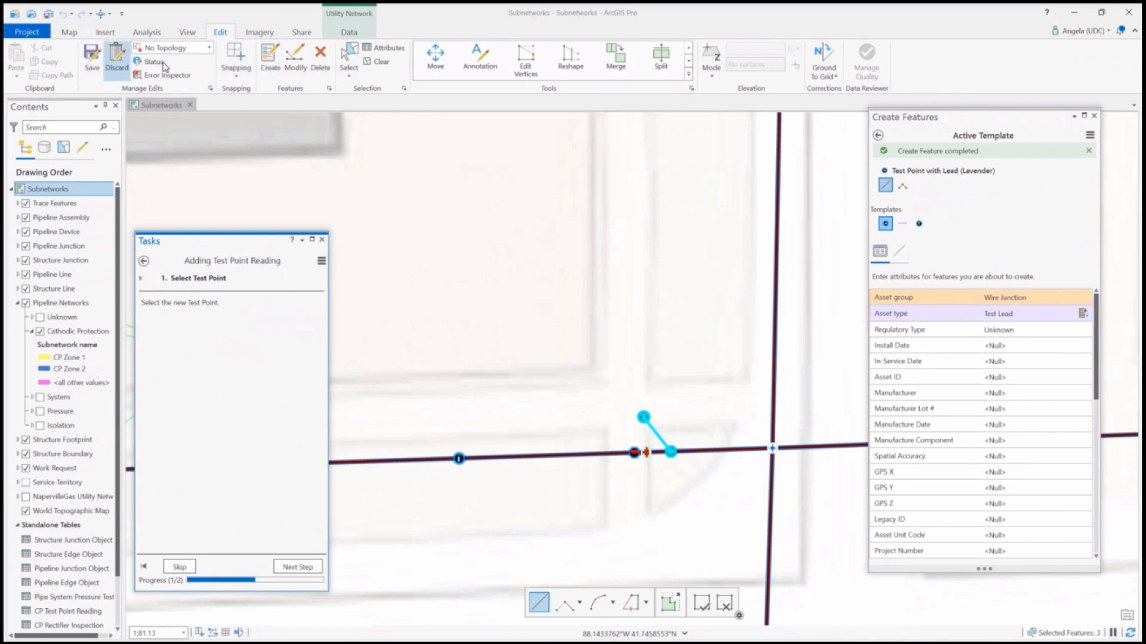
{"action": "left_click", "coordinate": [348, 57]}
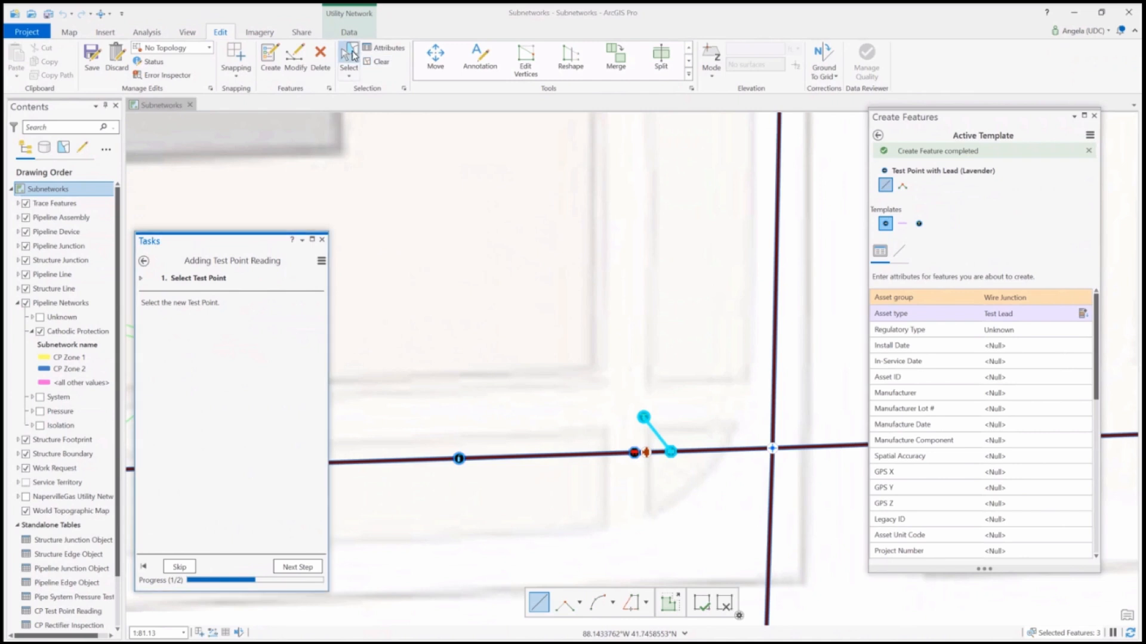
{"action": "left_click", "coordinate": [644, 418]}
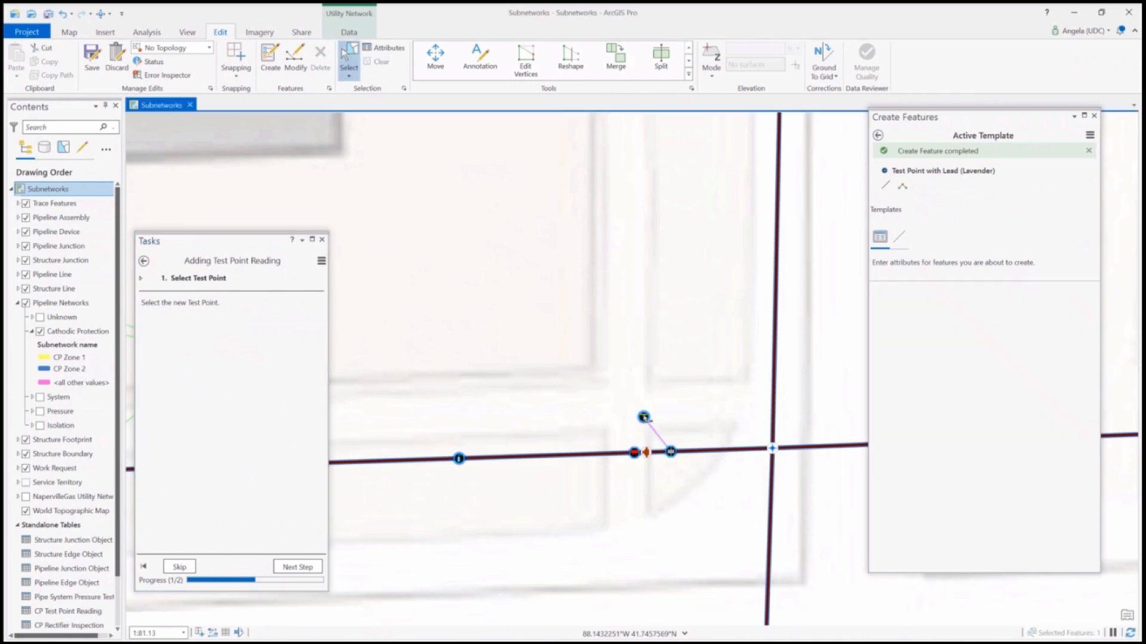
{"action": "left_click", "coordinate": [297, 566]}
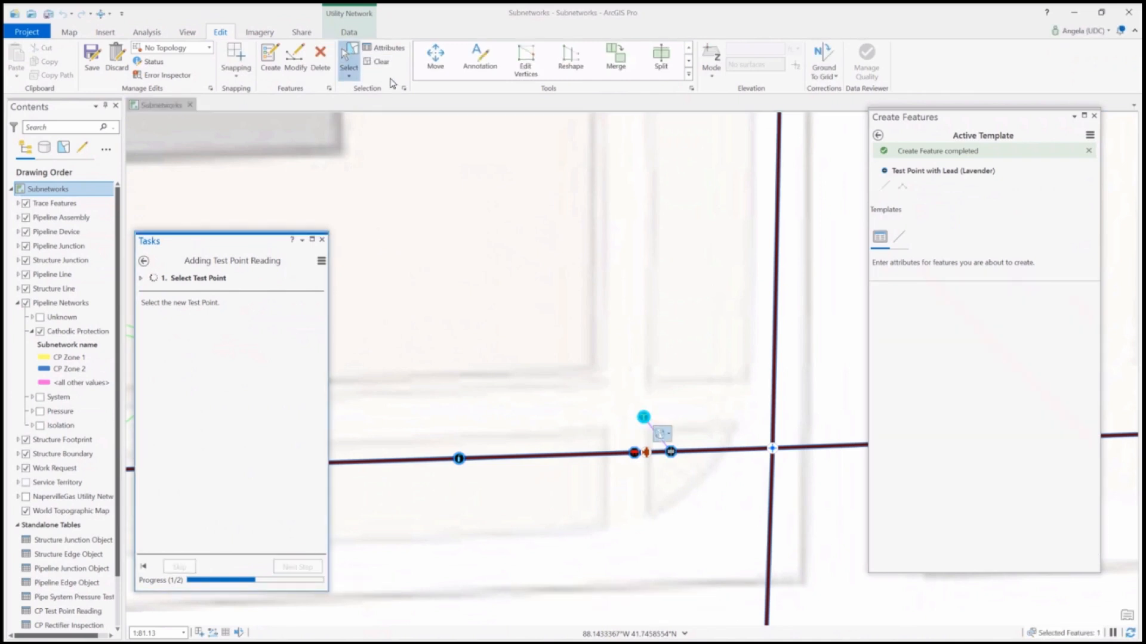
Show the selected test point's attributes and related tables, and add a new related CP Test Point Reading record
{"action": "left_click", "coordinate": [383, 47]}
{"action": "left_click", "coordinate": [877, 170]}
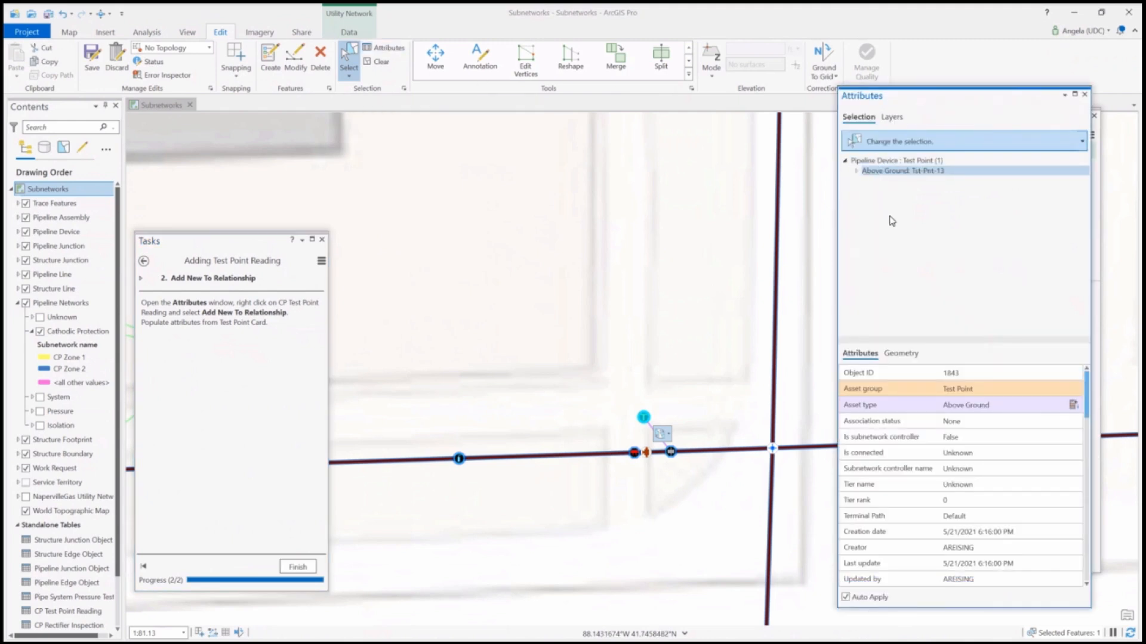
{"action": "left_click", "coordinate": [857, 170]}
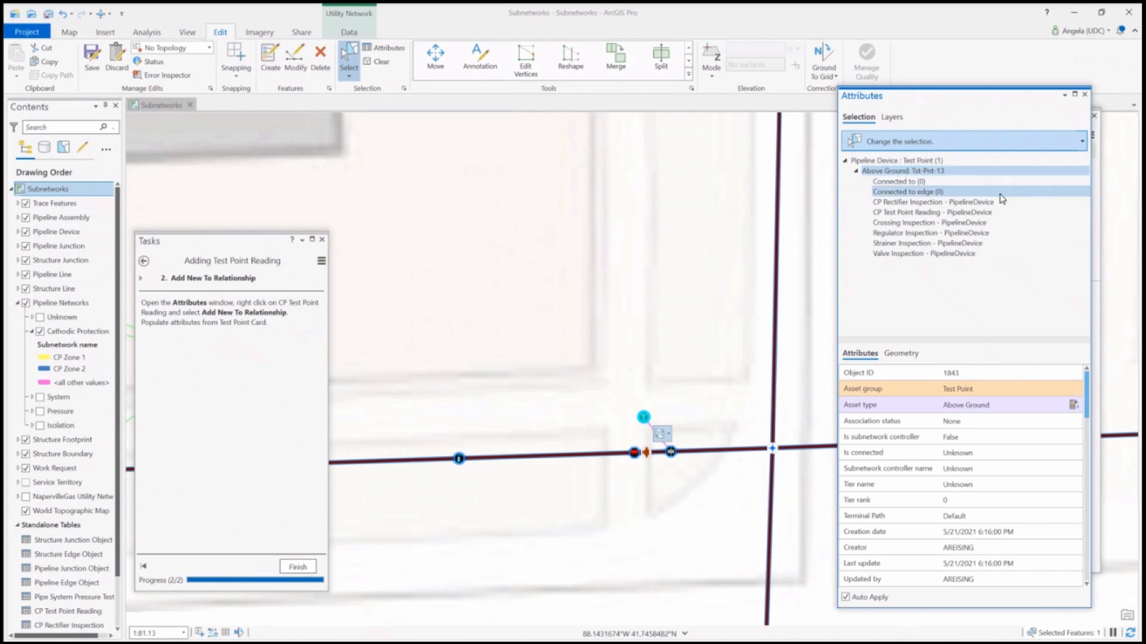
{"action": "left_click", "coordinate": [903, 214]}
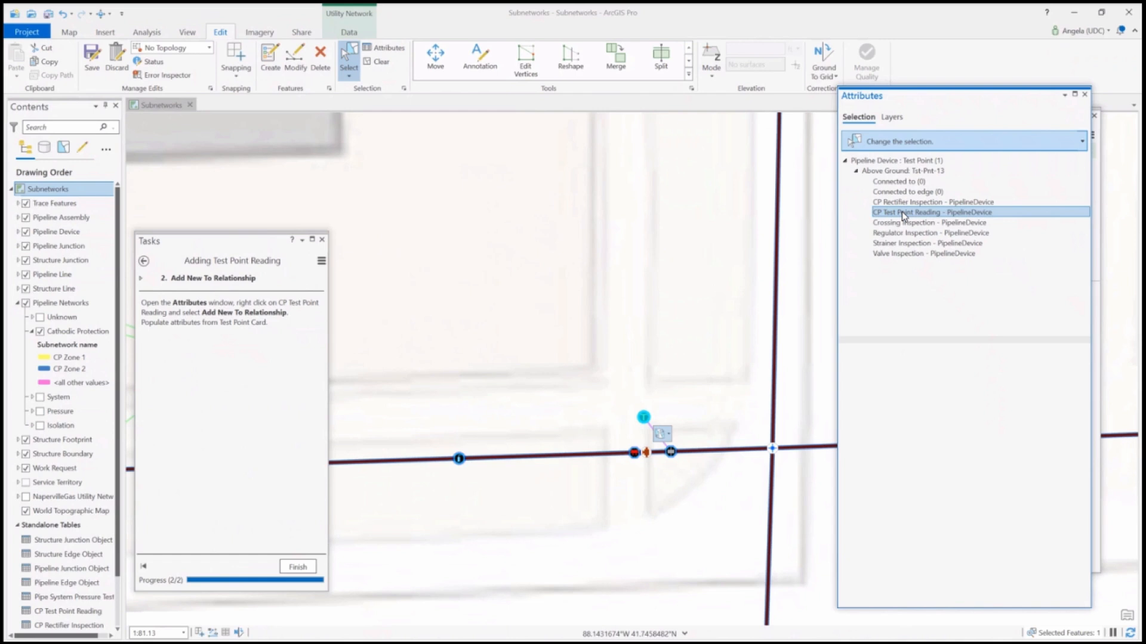
{"action": "right_click", "coordinate": [903, 215]}
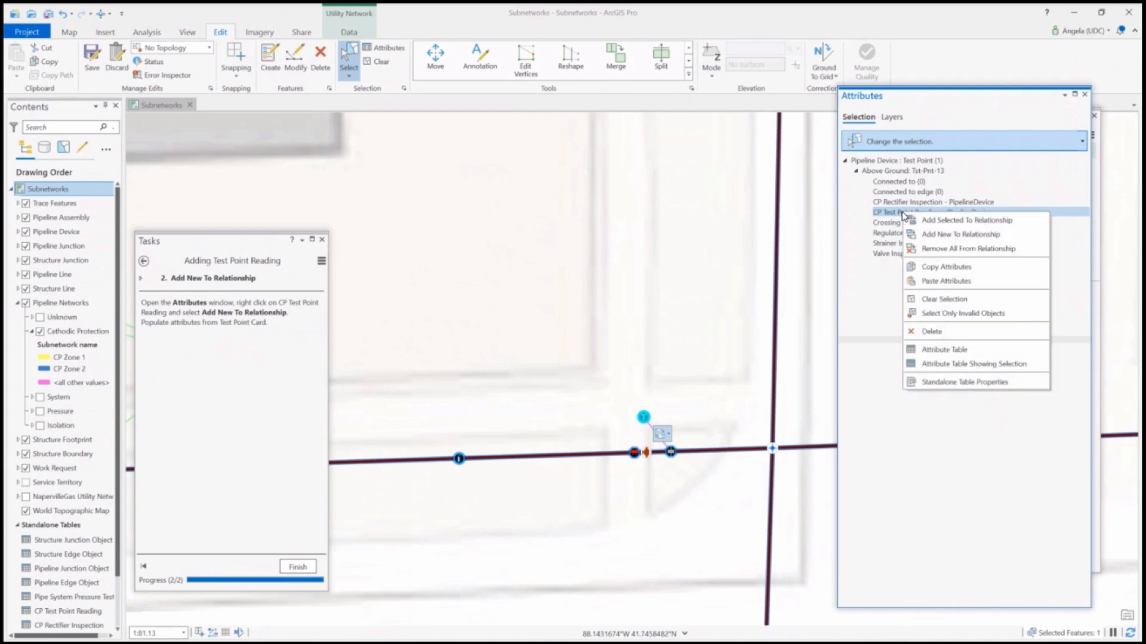
{"action": "left_click", "coordinate": [950, 234]}
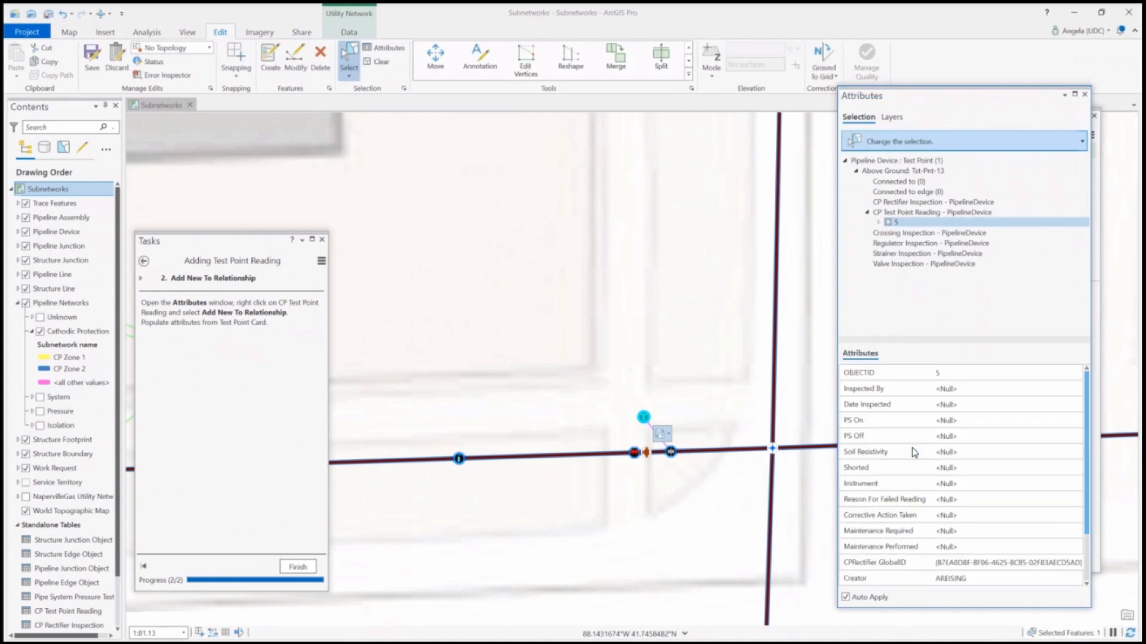
{"action": "left_click", "coordinate": [959, 389]}
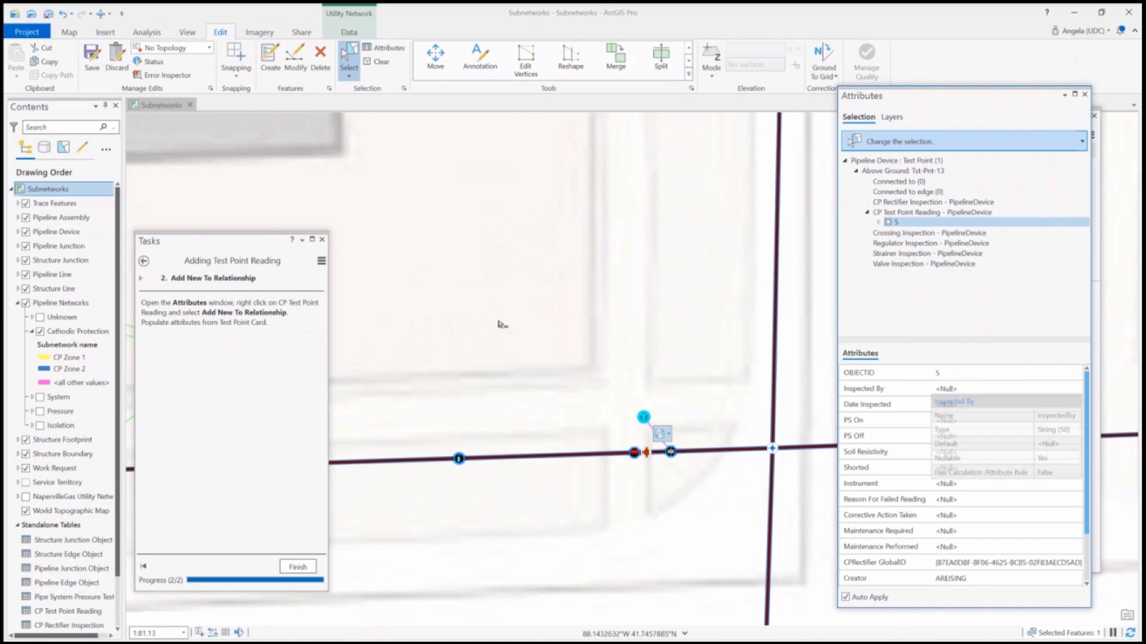
Finish the Adding Test Point Reading task, start the Set Controller task, and close the Attributes pane and the pane behind it
{"action": "left_click", "coordinate": [299, 571]}
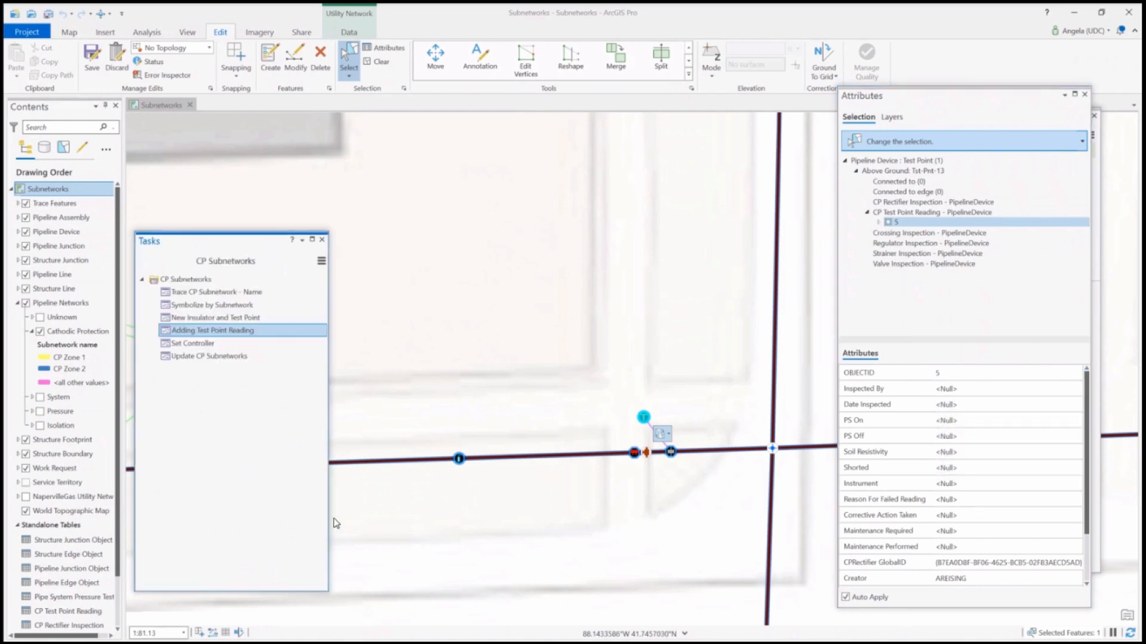
{"action": "double_click", "coordinate": [212, 344]}
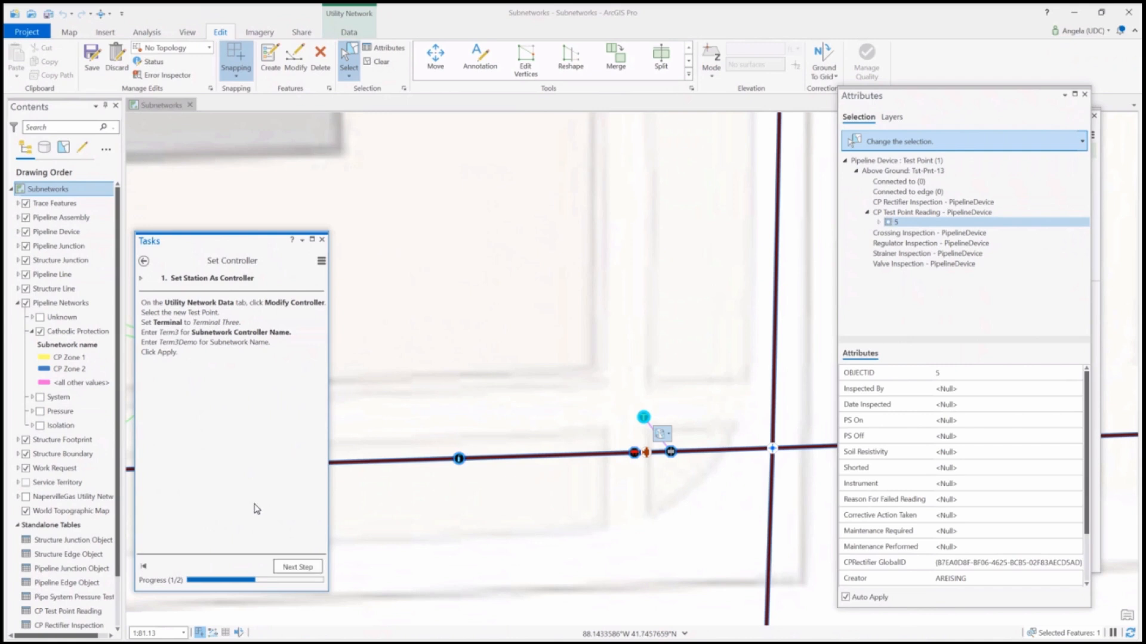
{"action": "left_click", "coordinate": [1084, 94]}
{"action": "left_click", "coordinate": [1095, 115]}
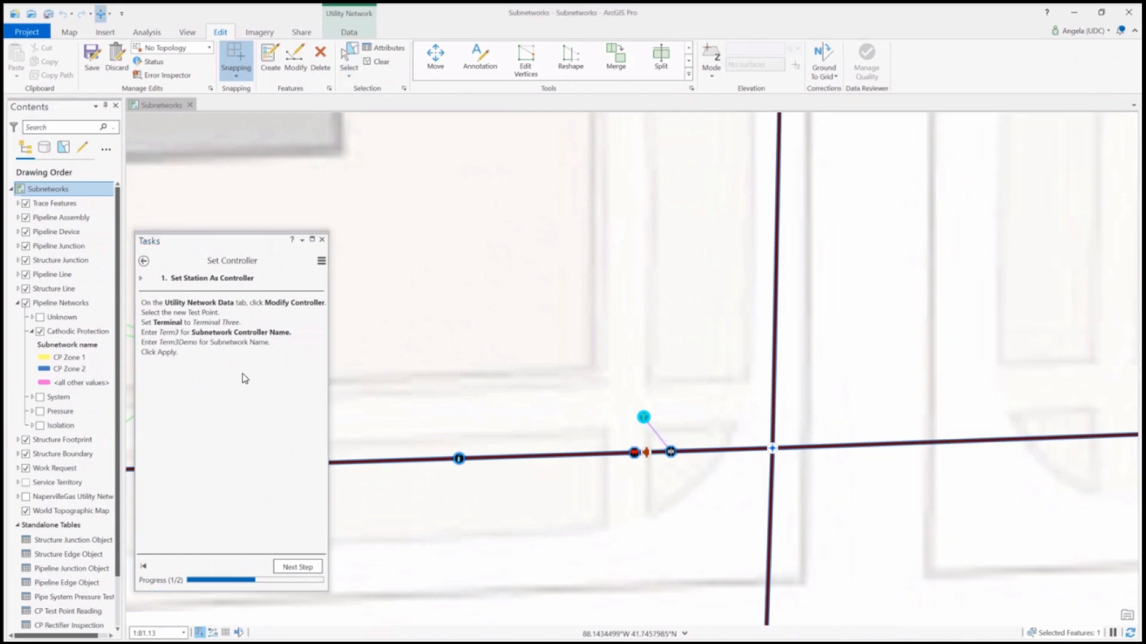
Start modifying a subnetwork controller and choose the new test point north of the valve as the feature
{"action": "left_click", "coordinate": [352, 32]}
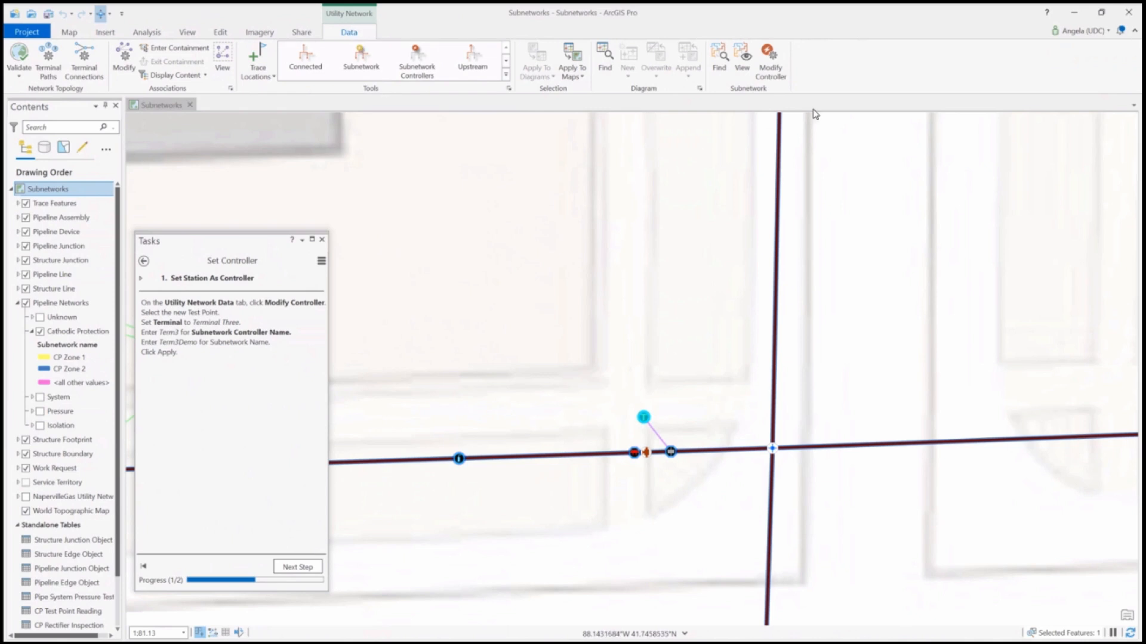
{"action": "left_click", "coordinate": [770, 60]}
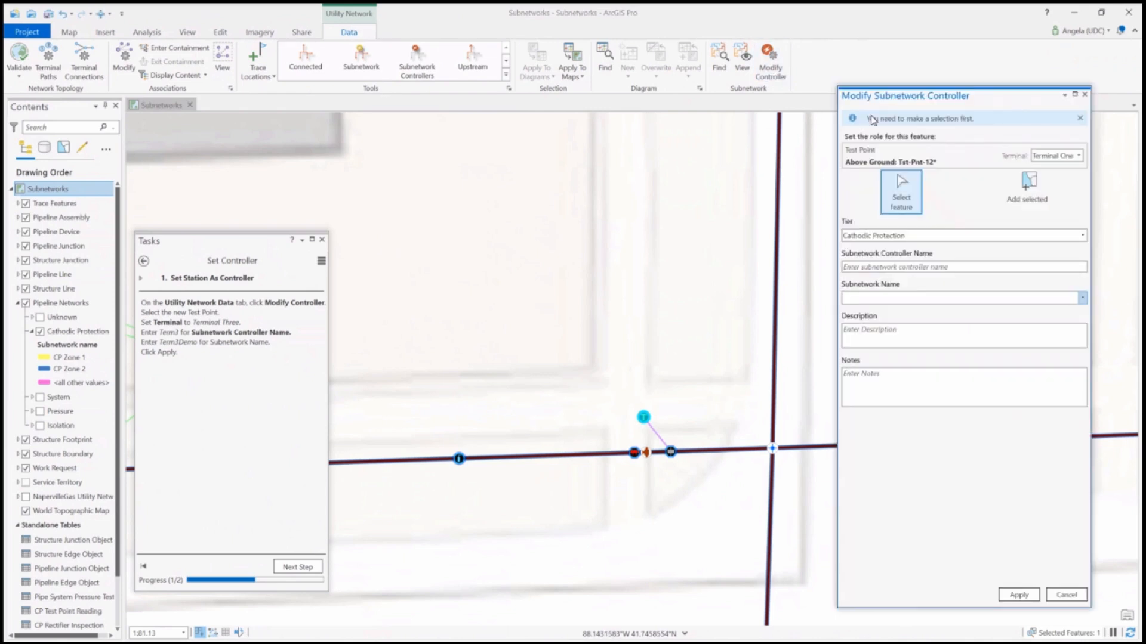
{"action": "left_click", "coordinate": [911, 206]}
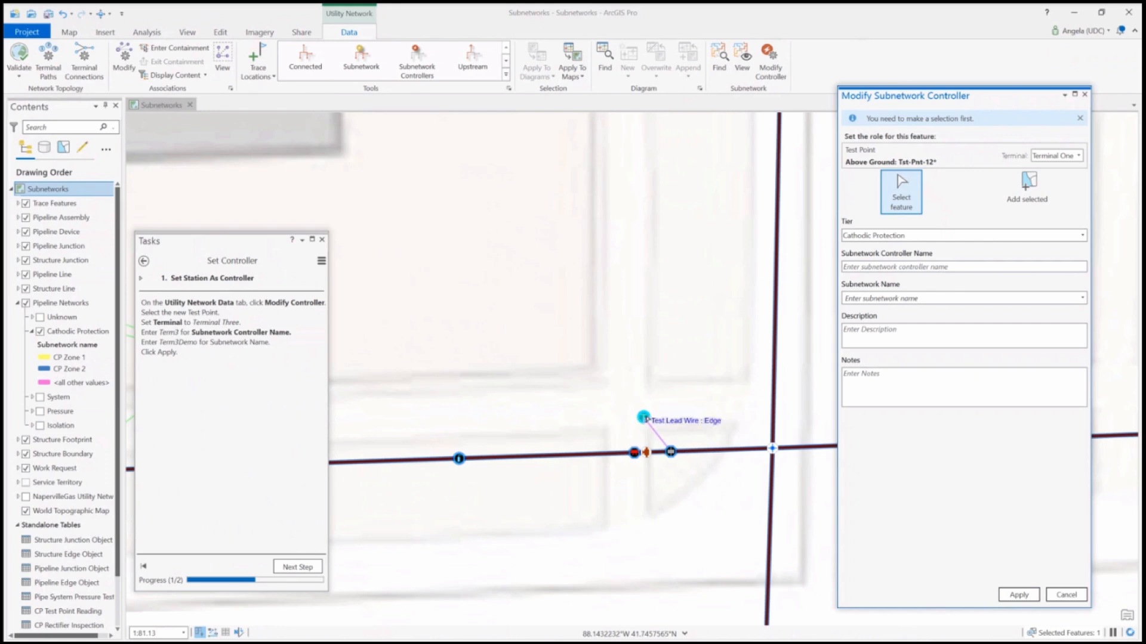
{"action": "left_click", "coordinate": [645, 418]}
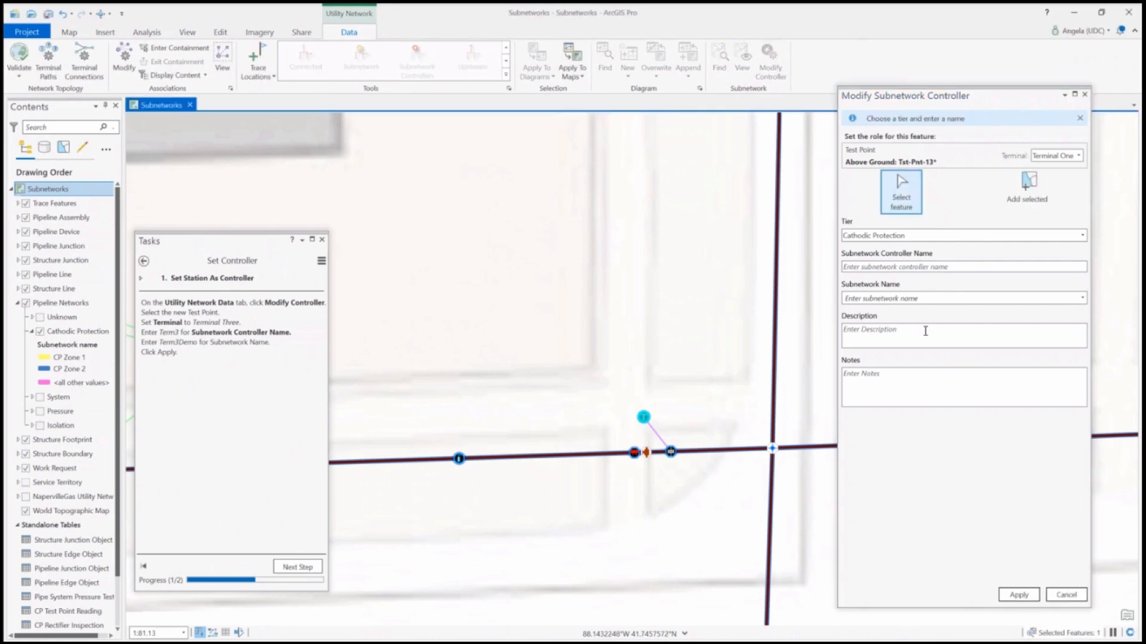
Apply Terminal Three, controller name Term3 and subnetwork name Term 3 Demo to the test point, and advance to Set Wire as Connector
{"action": "left_click", "coordinate": [1081, 157]}
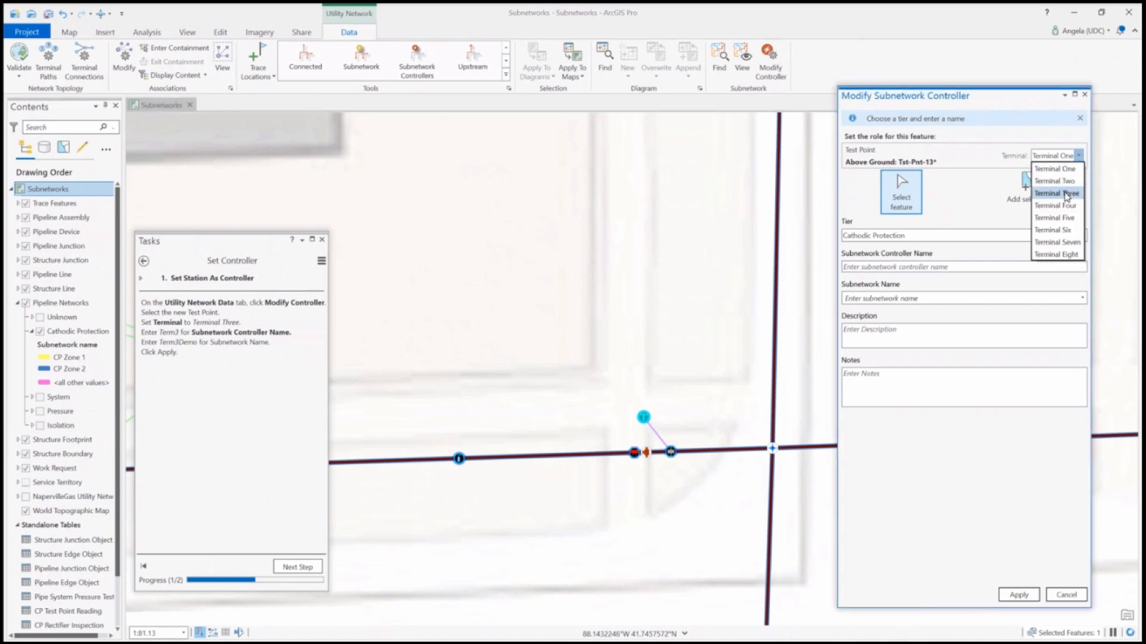
{"action": "left_click", "coordinate": [1065, 194]}
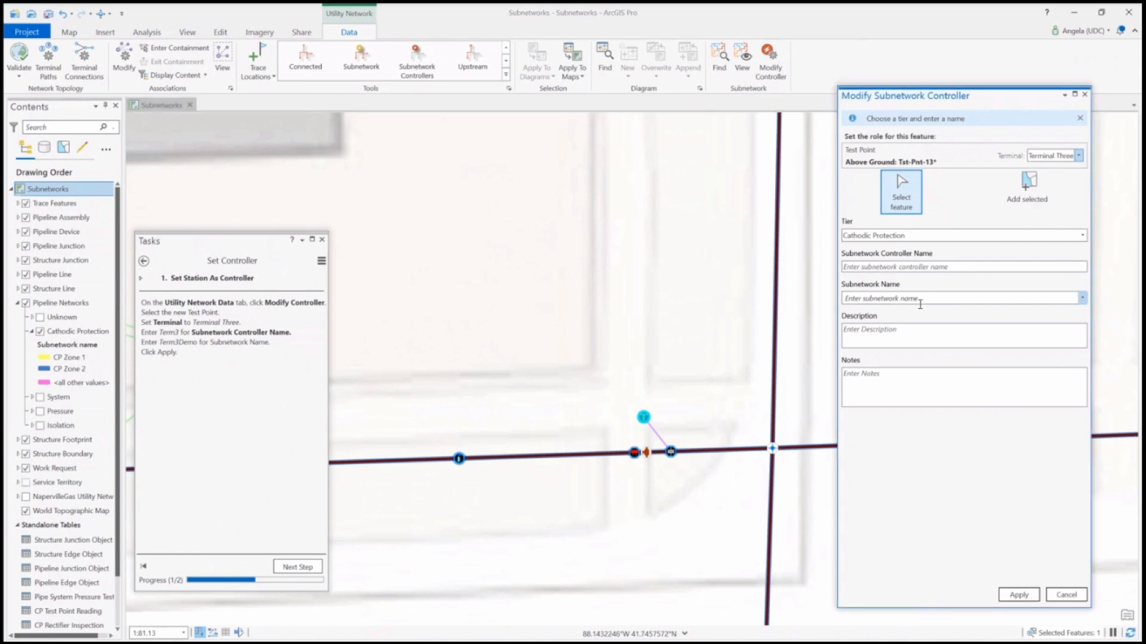
{"action": "left_click", "coordinate": [859, 266]}
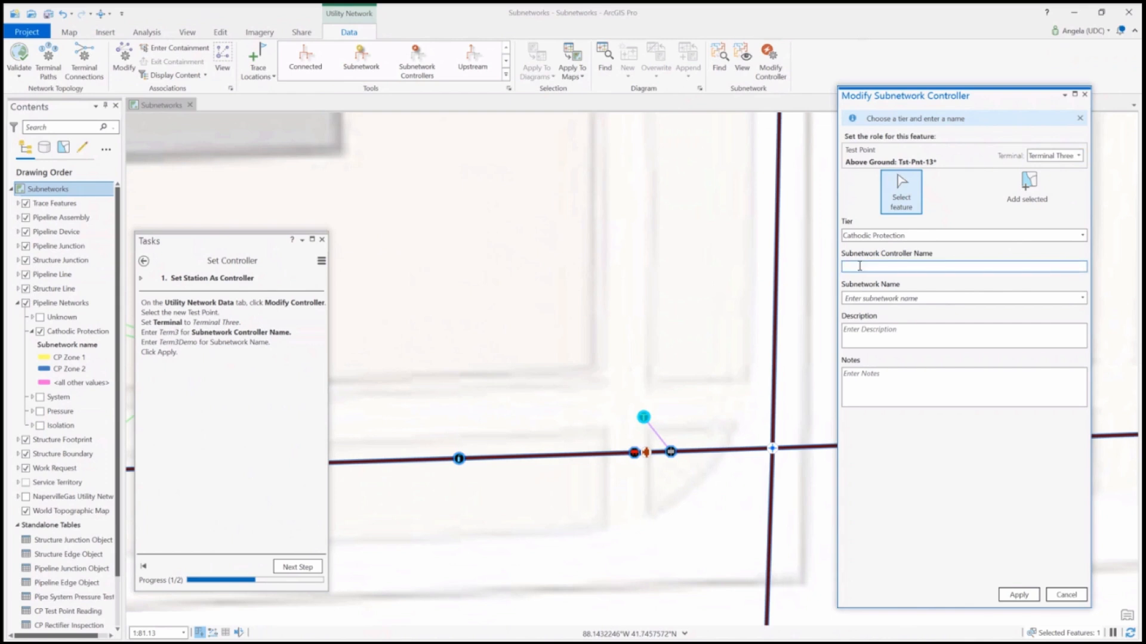
{"action": "type", "text": "Term3"}
{"action": "left_click", "coordinate": [963, 297]}
{"action": "type", "text": "Term 3"}
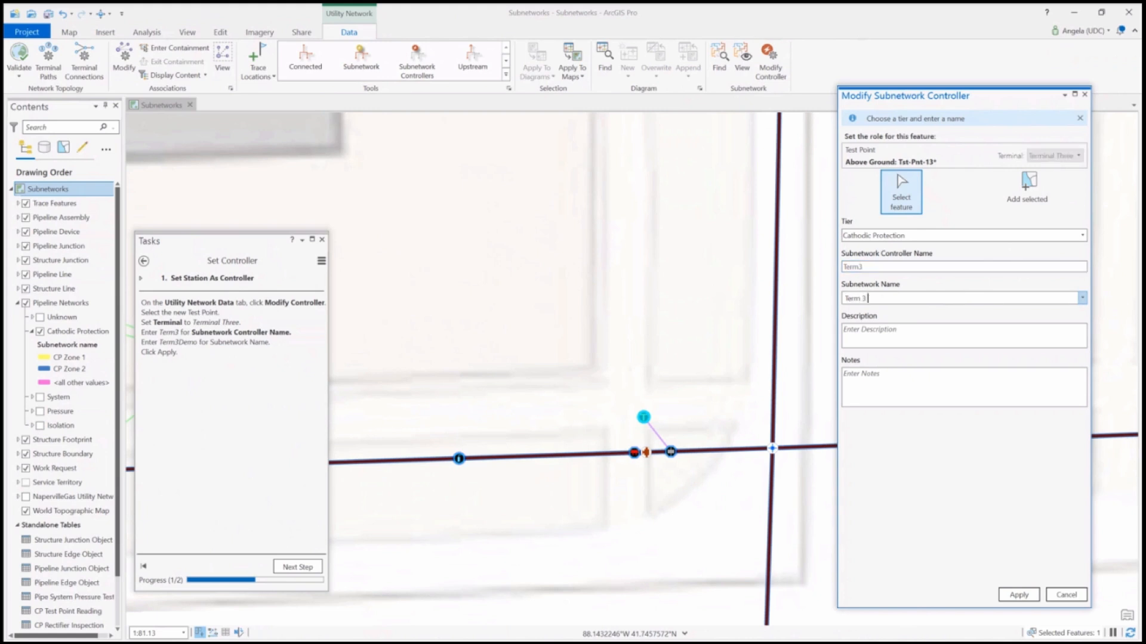
{"action": "type", "text": " Demo"}
{"action": "left_click", "coordinate": [1036, 596]}
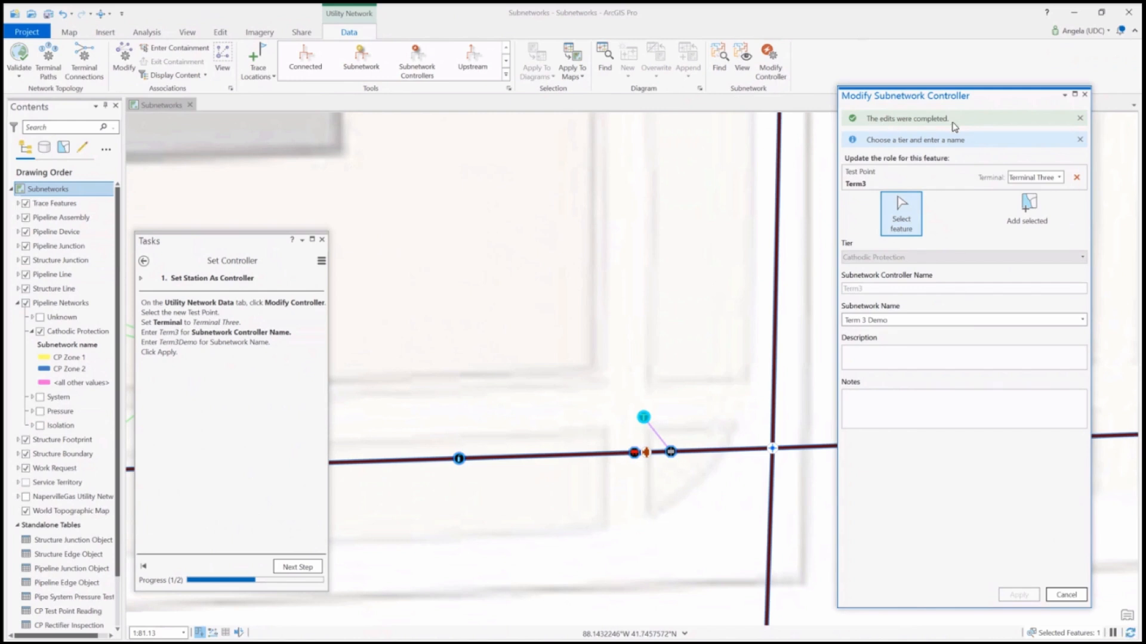
{"action": "left_click", "coordinate": [293, 568]}
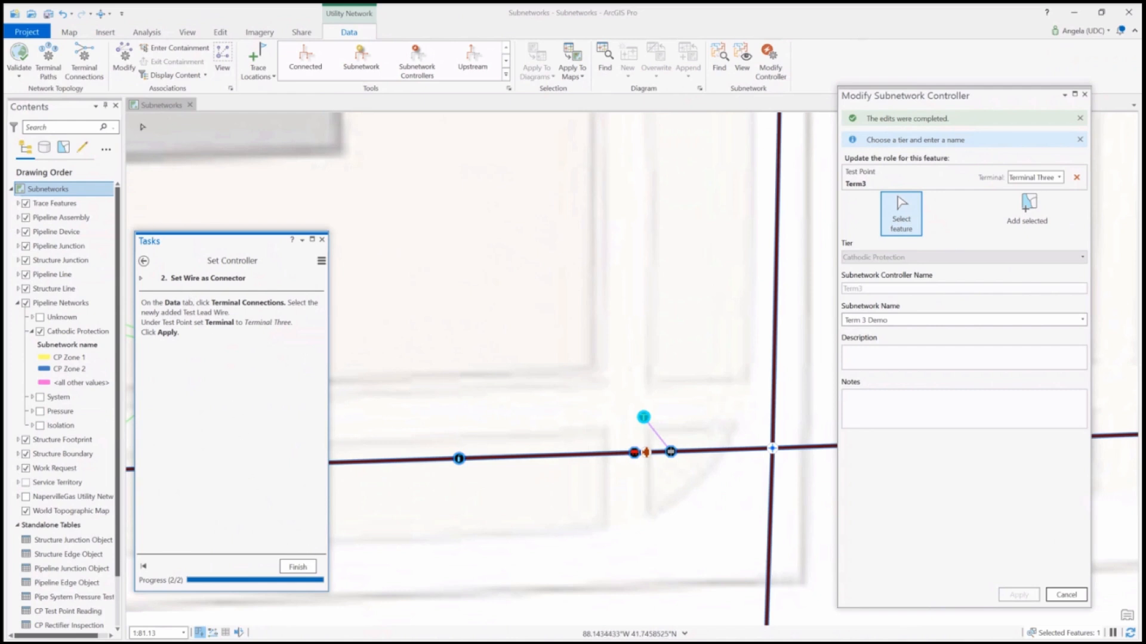
Start modifying terminal connections and select the test lead wire running from the new test point to the pipe
{"action": "left_click", "coordinate": [79, 74]}
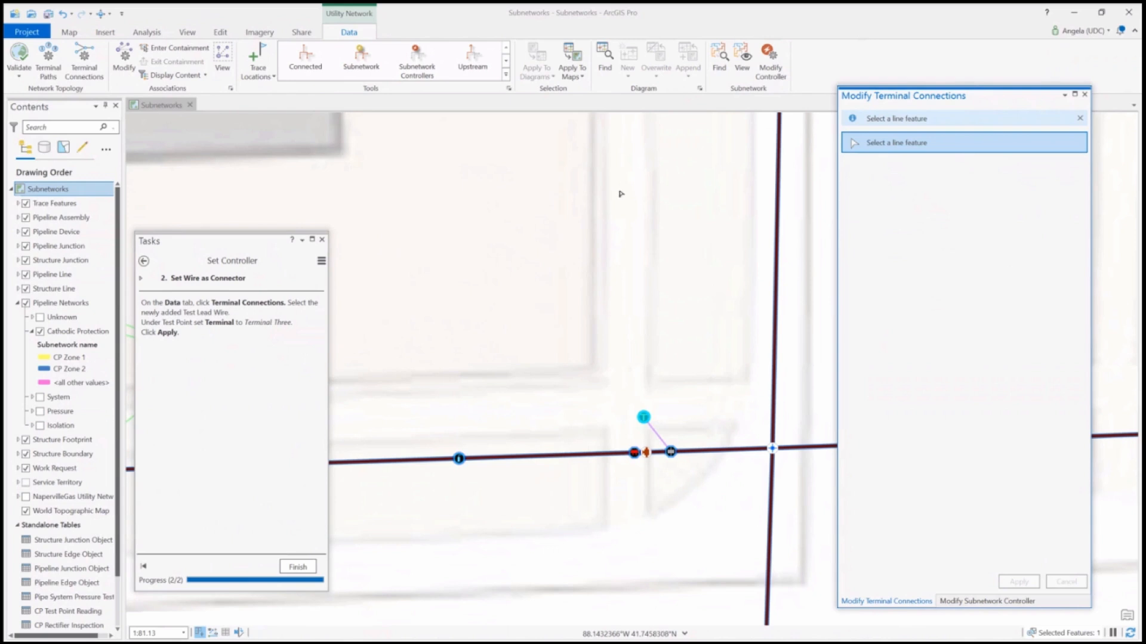
{"action": "left_click", "coordinate": [882, 147]}
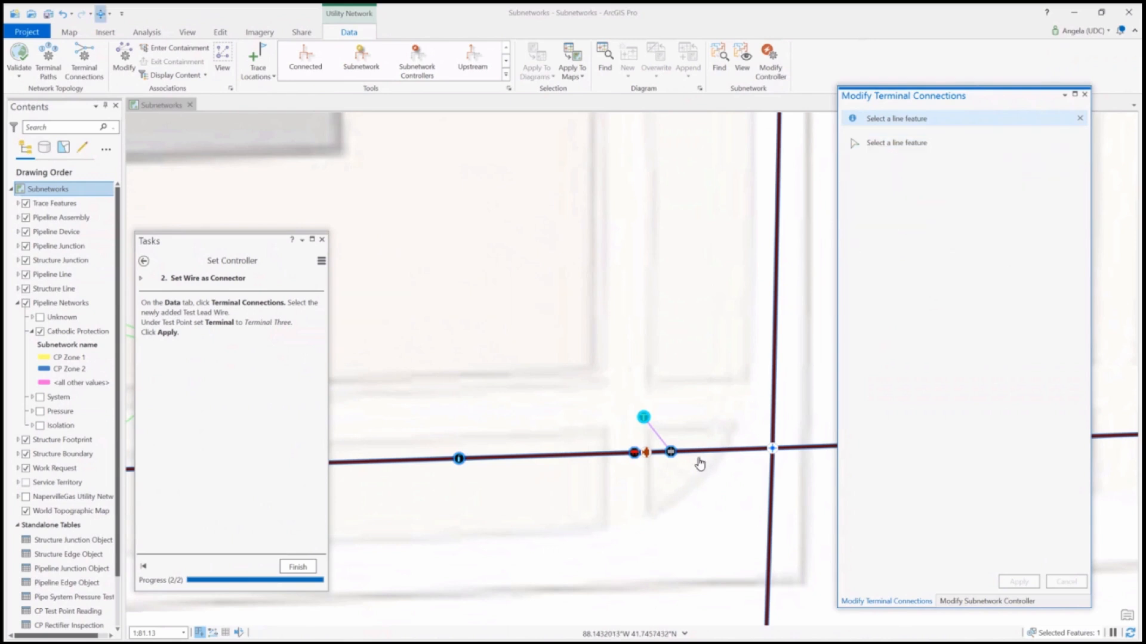
{"action": "left_click", "coordinate": [660, 441]}
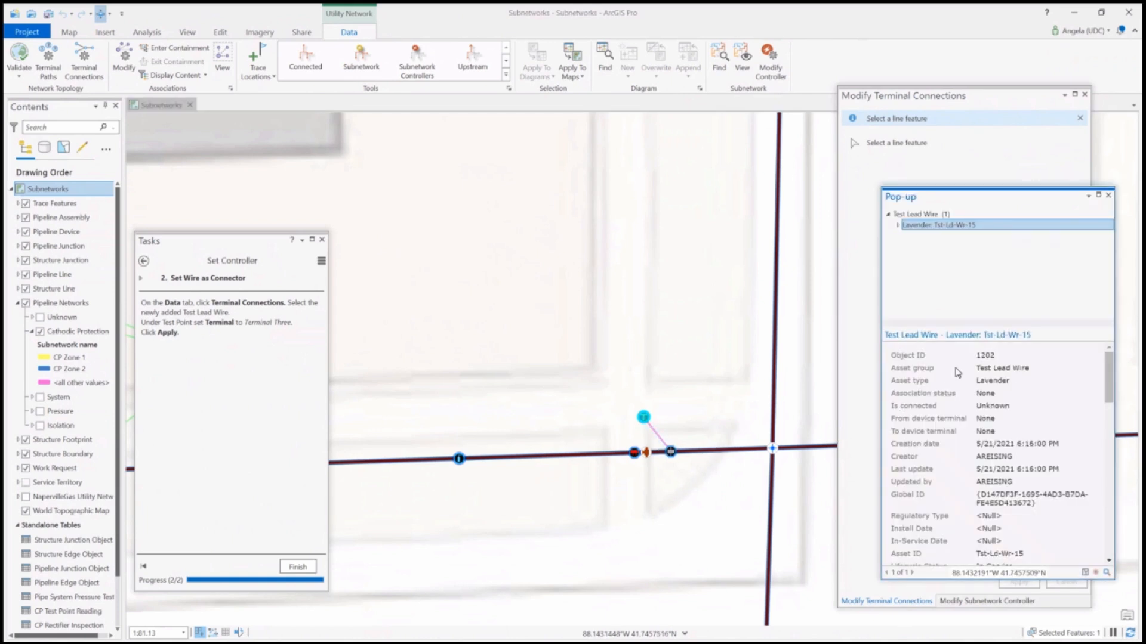
{"action": "left_click", "coordinate": [918, 146]}
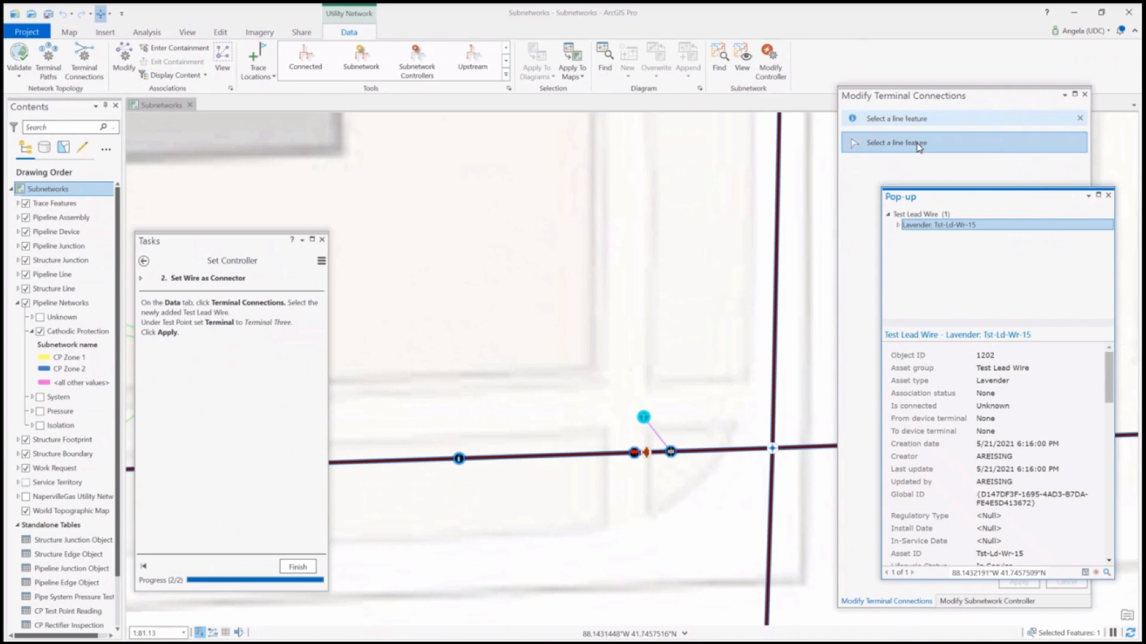
{"action": "left_click", "coordinate": [656, 435]}
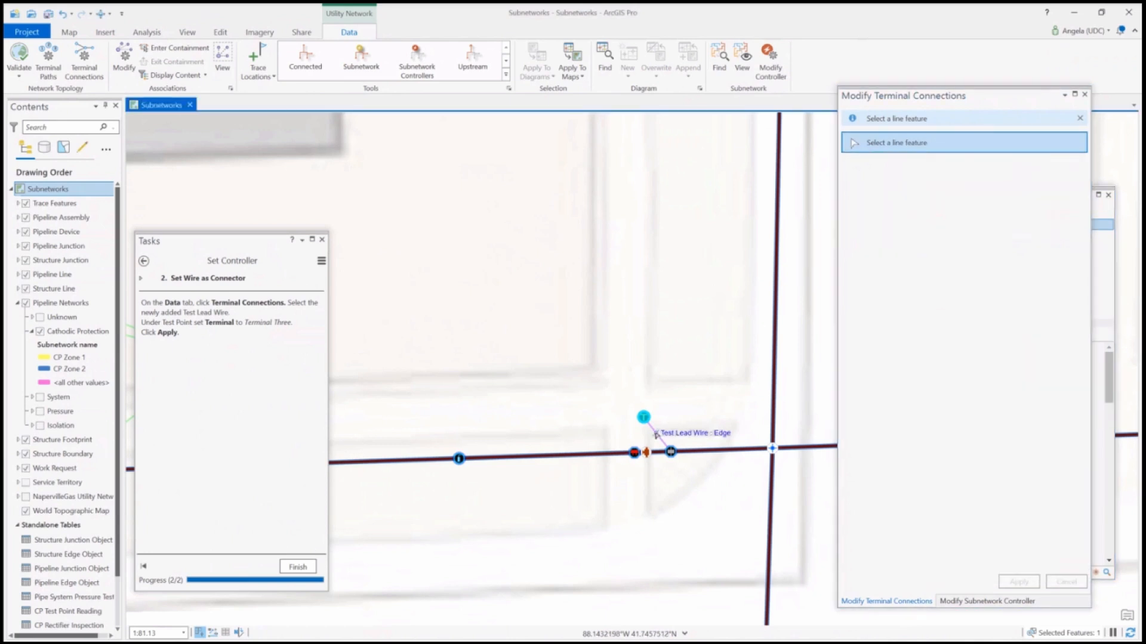
{"action": "left_click", "coordinate": [658, 436]}
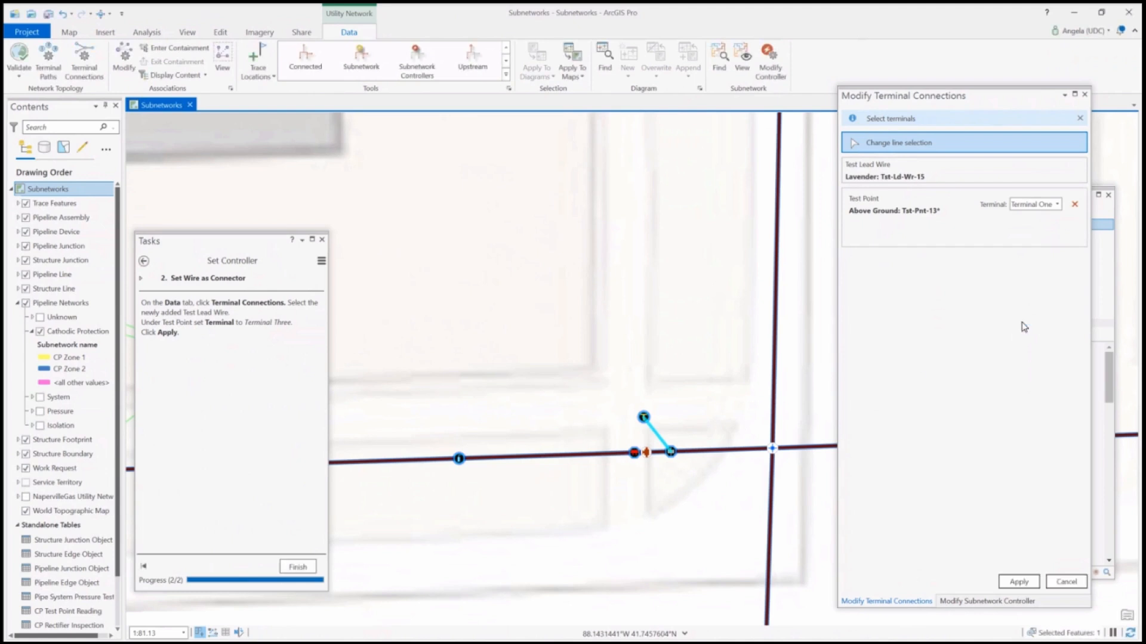
Set the lead wire's test point connection to Terminal Three and apply the change
{"action": "left_click", "coordinate": [1058, 205]}
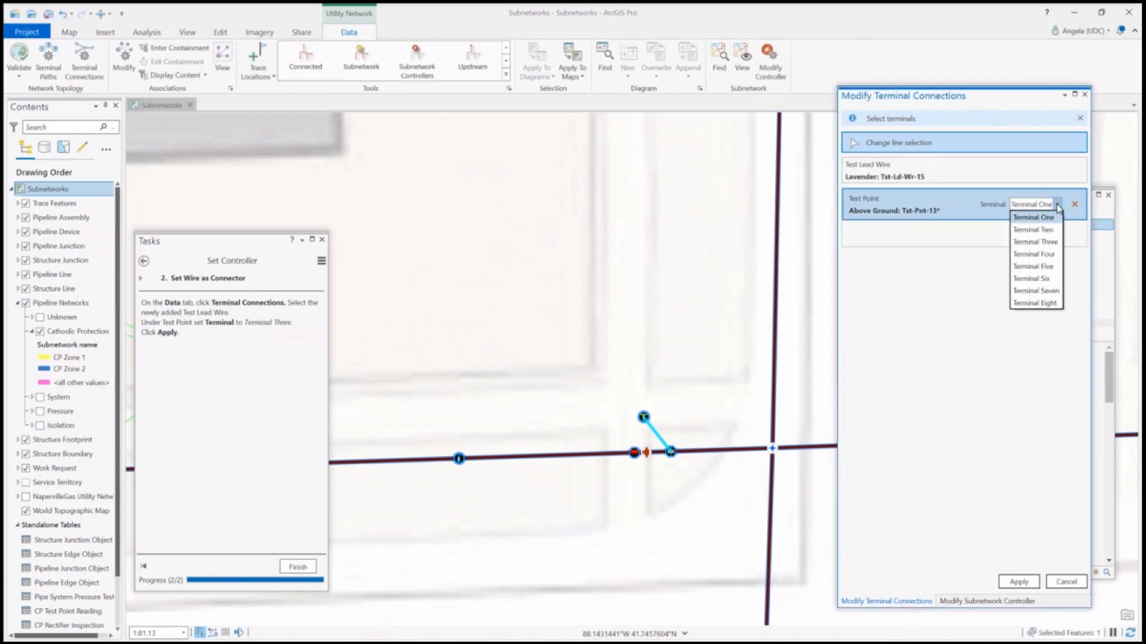
{"action": "left_click", "coordinate": [1043, 243]}
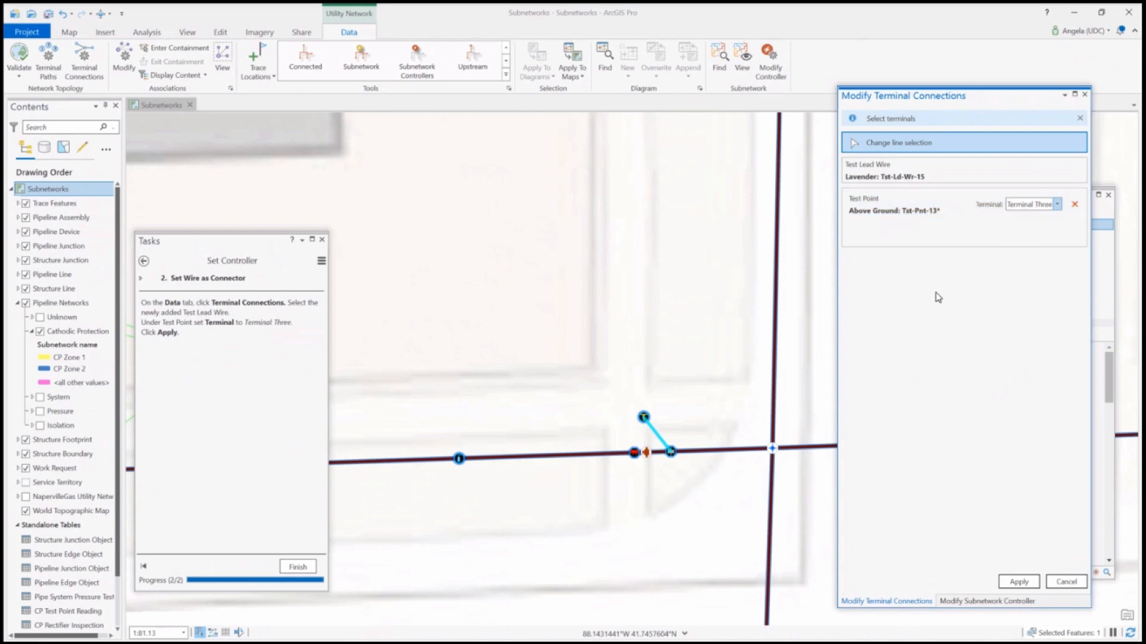
{"action": "left_click", "coordinate": [1017, 581]}
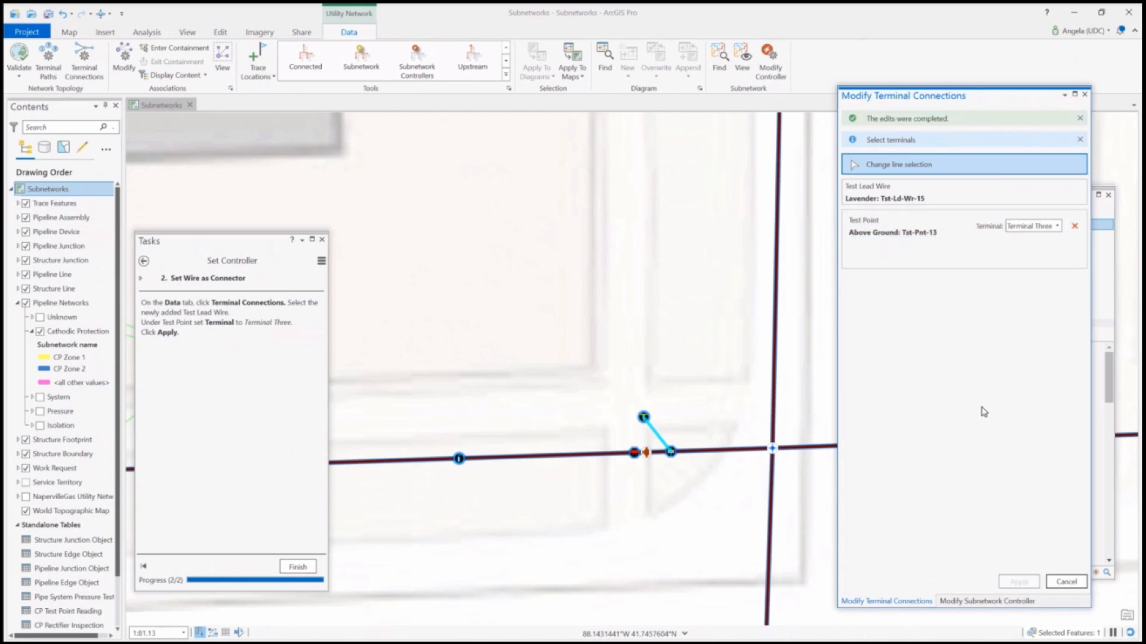
Move on from Set Controller to Update CP Subnetworks, validate the network topology for the entire extent, and advance to Save Edits
{"action": "left_click", "coordinate": [298, 567]}
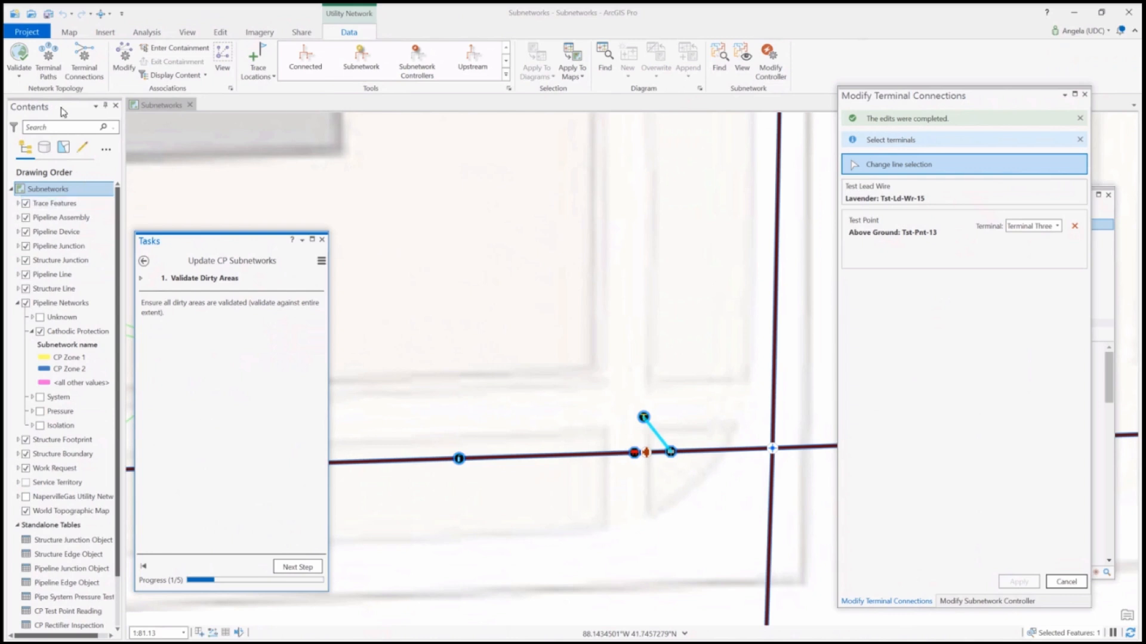
{"action": "left_click", "coordinate": [19, 73]}
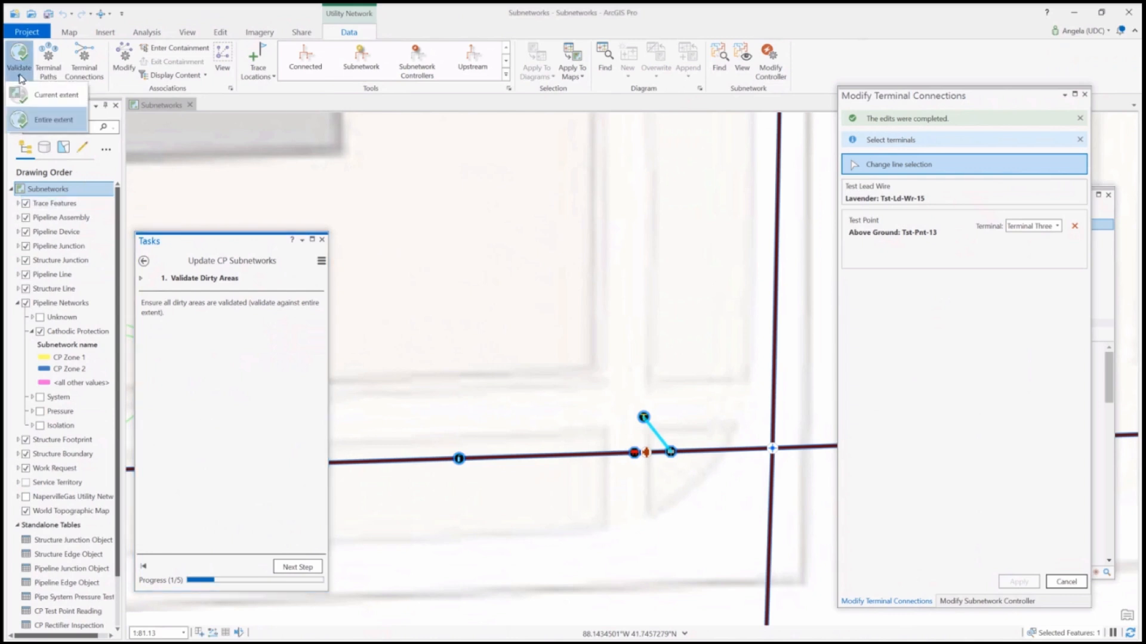
{"action": "left_click", "coordinate": [29, 124]}
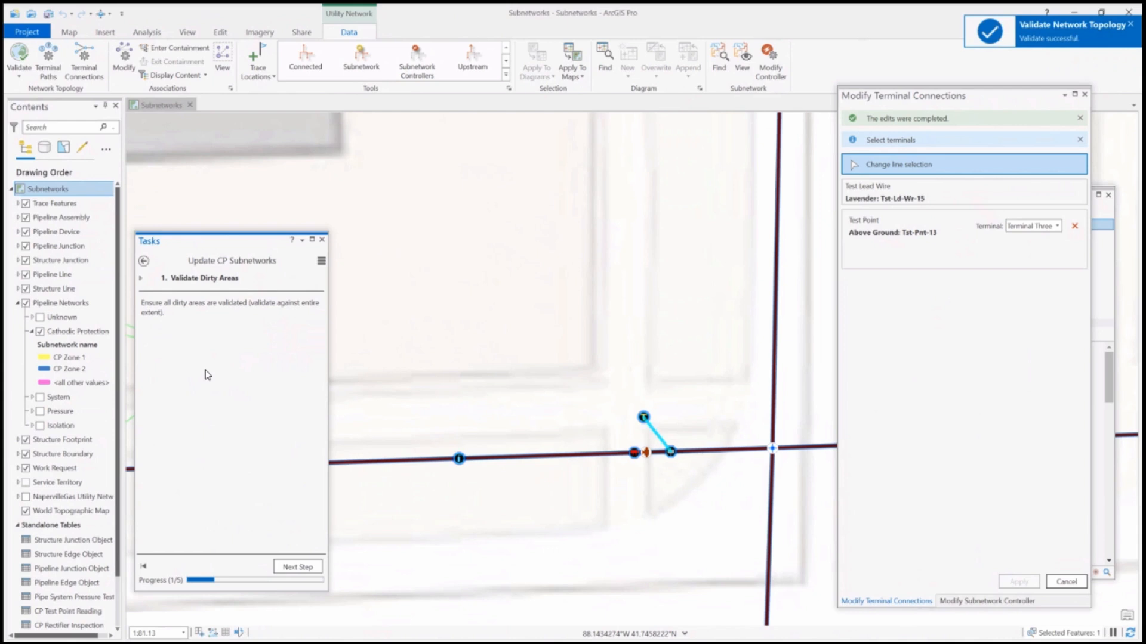
{"action": "left_click", "coordinate": [297, 567]}
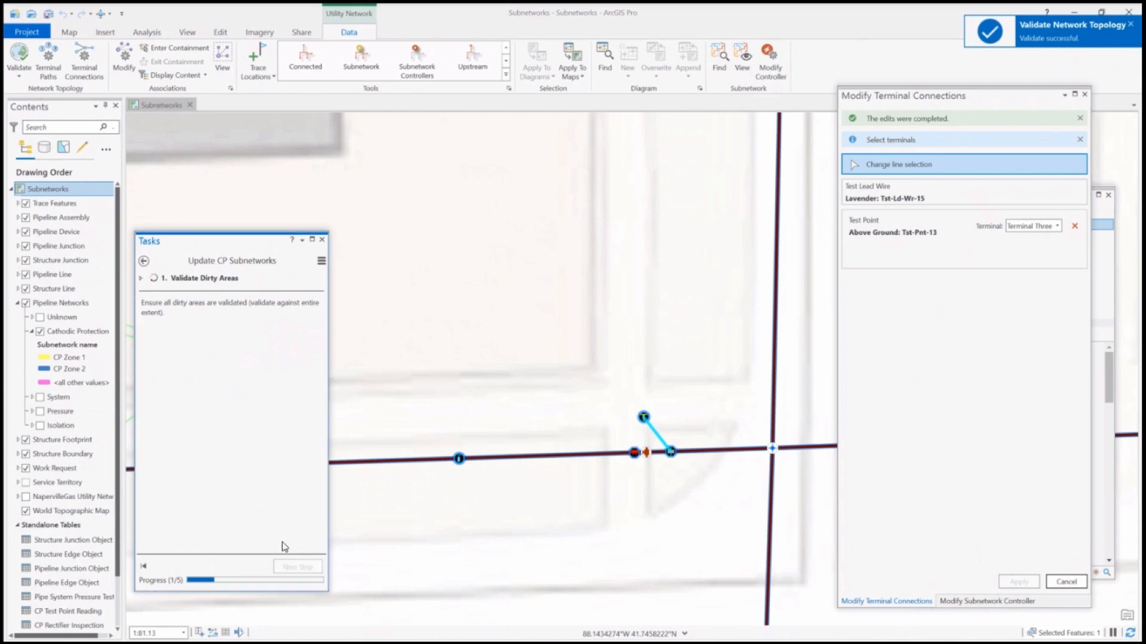
Save all edits and advance to the Open Update Subnetwork Tool step
{"action": "left_click", "coordinate": [220, 33]}
{"action": "left_click", "coordinate": [92, 57]}
{"action": "left_click", "coordinate": [251, 429]}
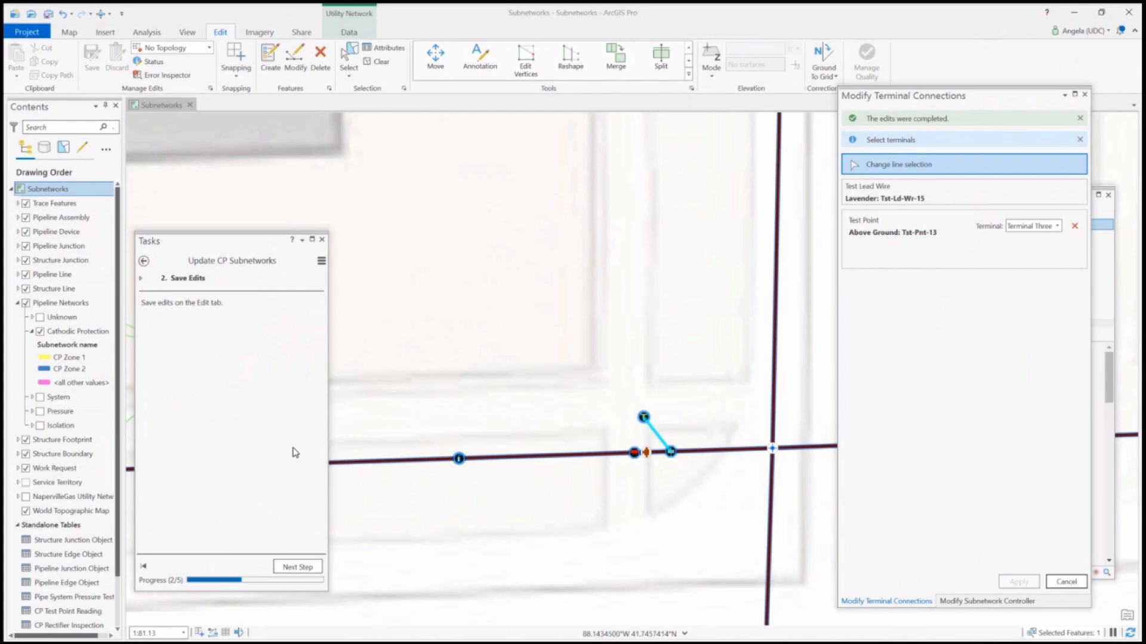
{"action": "left_click", "coordinate": [295, 568]}
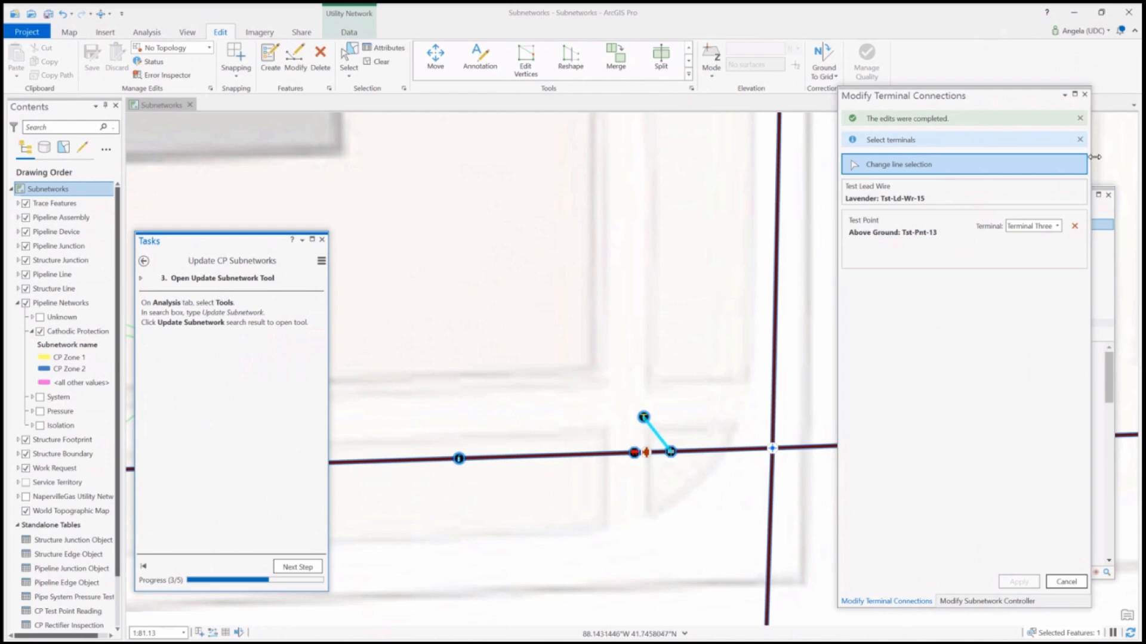
Close the Modify Terminal Connections and Modify Subnetwork Controller panes and the lead wire's pop-up
{"action": "left_click", "coordinate": [1085, 95]}
{"action": "left_click", "coordinate": [1086, 95]}
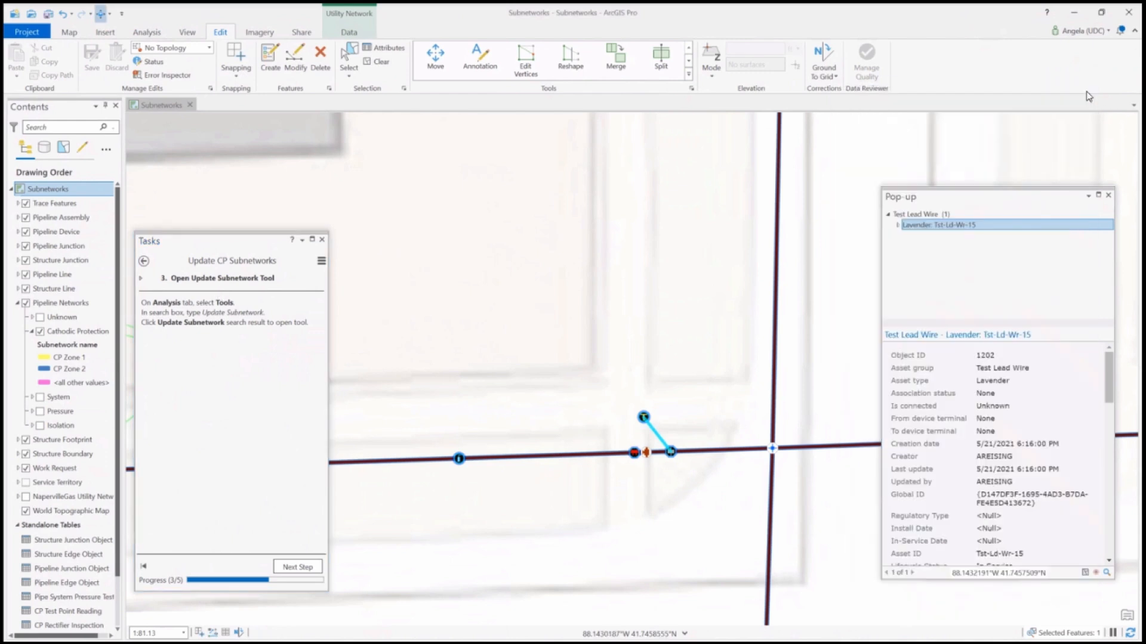
{"action": "left_click", "coordinate": [1109, 197]}
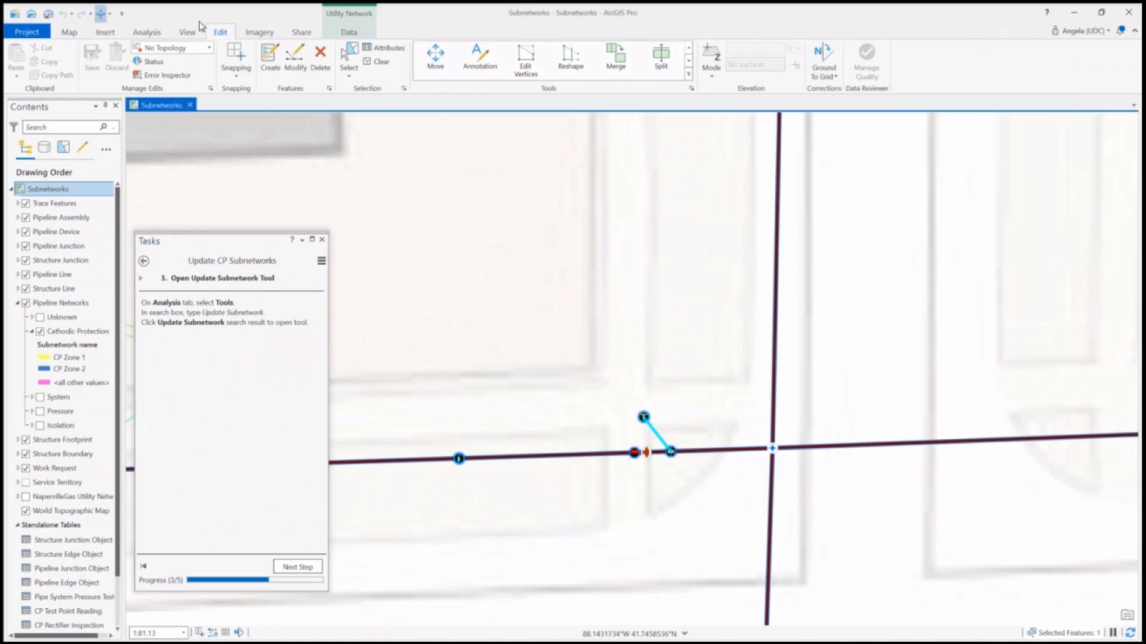
Search the geoprocessing tools for "Update subn", open Update Subnetwork, and advance to the Run Update Subnetwork Tool step
{"action": "left_click", "coordinate": [153, 33]}
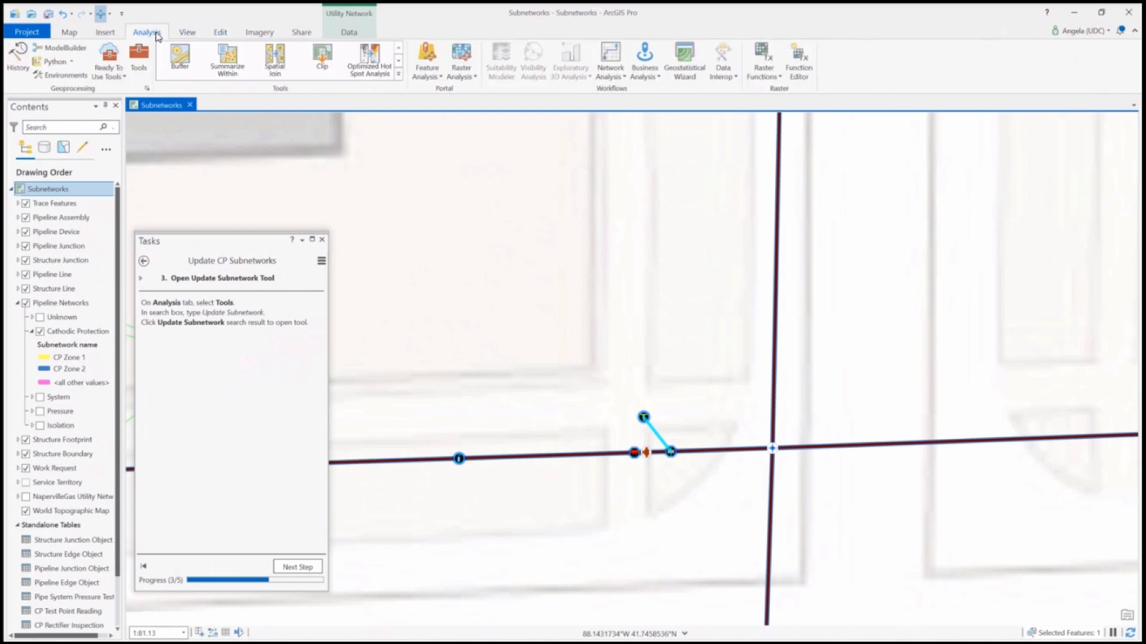
{"action": "left_click", "coordinate": [138, 60]}
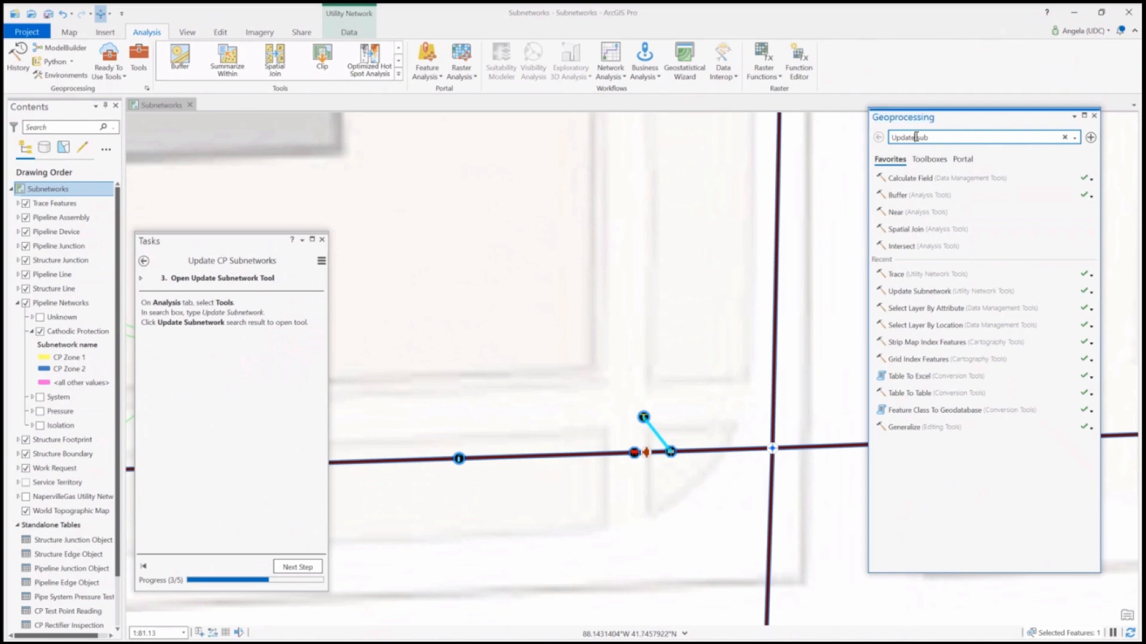
{"action": "left_click", "coordinate": [959, 140]}
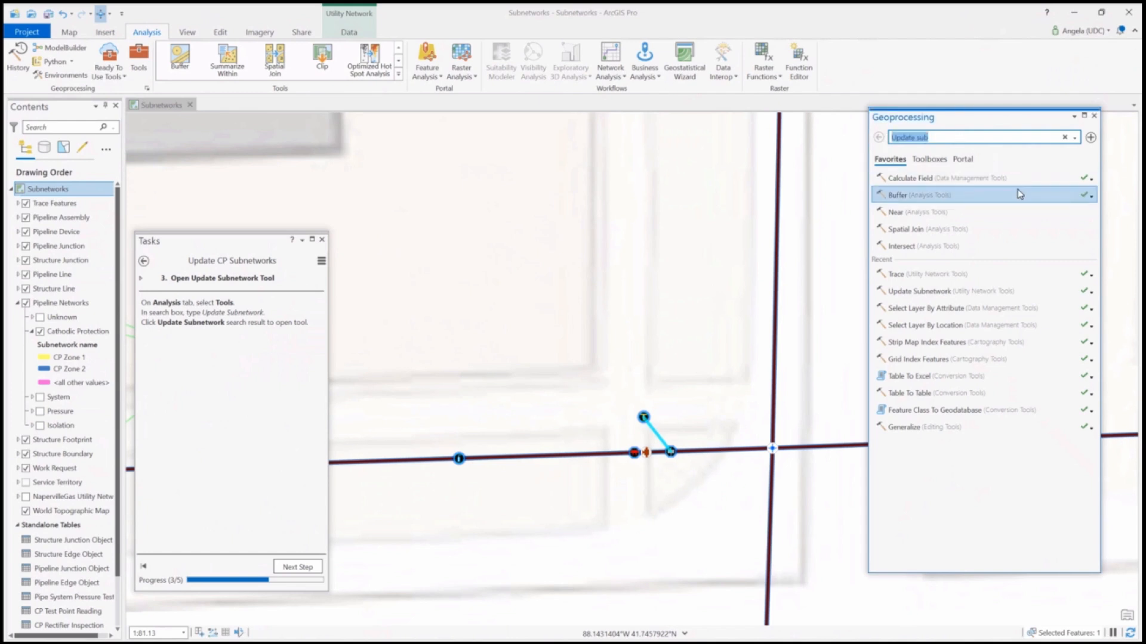
{"action": "left_click", "coordinate": [948, 139]}
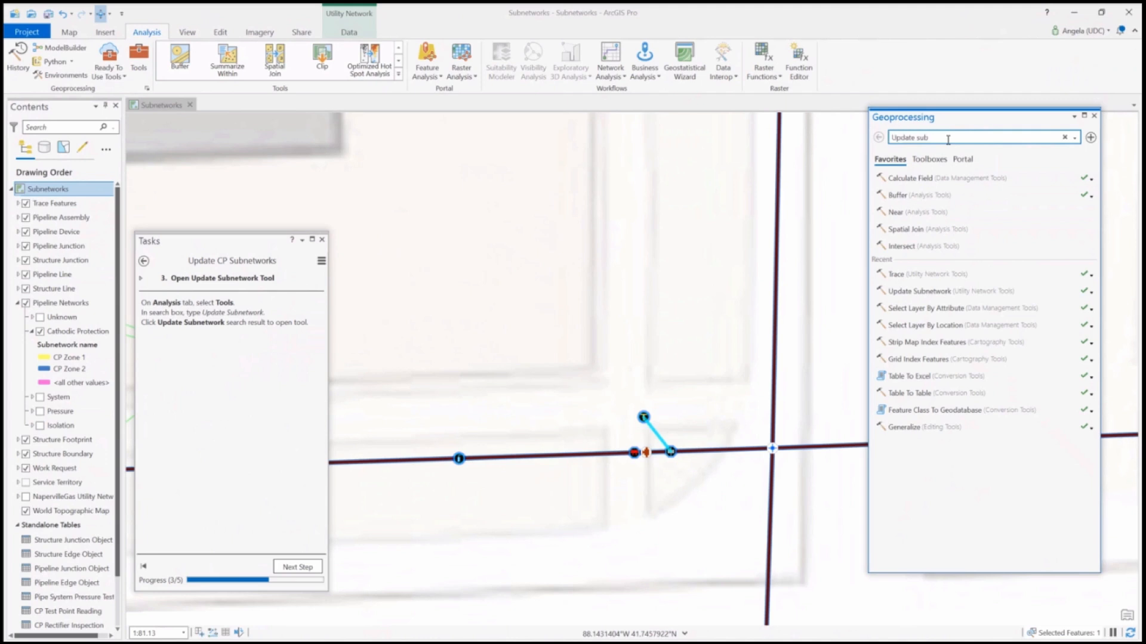
{"action": "type", "text": "n"}
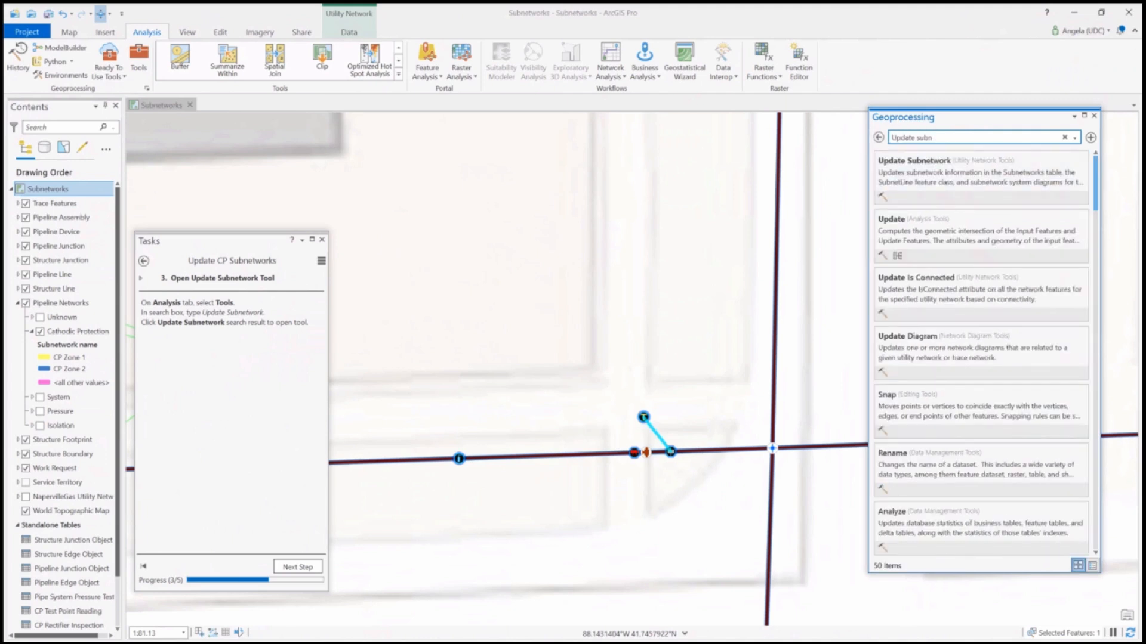
{"action": "left_click", "coordinate": [957, 178]}
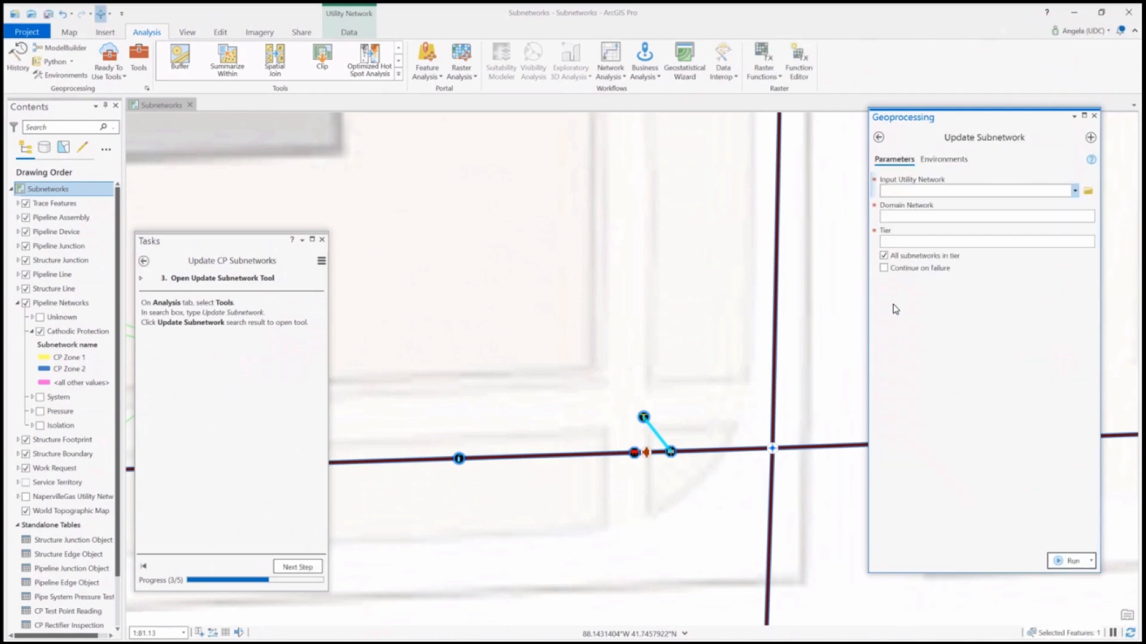
{"action": "left_click", "coordinate": [290, 568]}
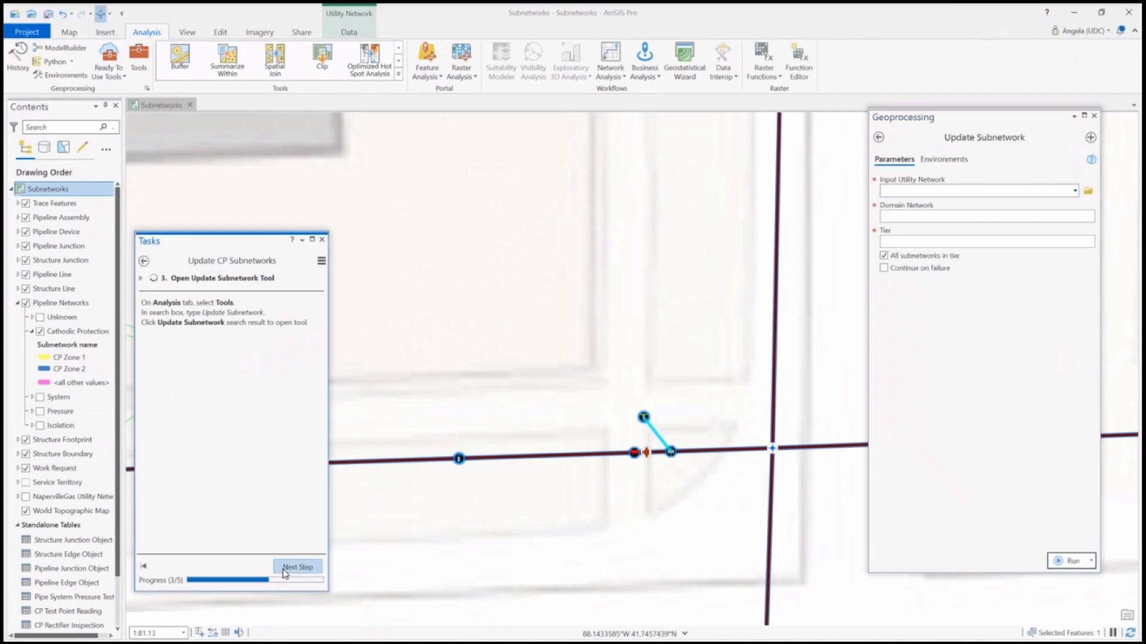
Set Update Subnetwork to the NapervilleGas Utility Network, Pipeline domain network and Cathodic Protection tier
{"action": "left_click", "coordinate": [1075, 192]}
{"action": "left_click", "coordinate": [967, 206]}
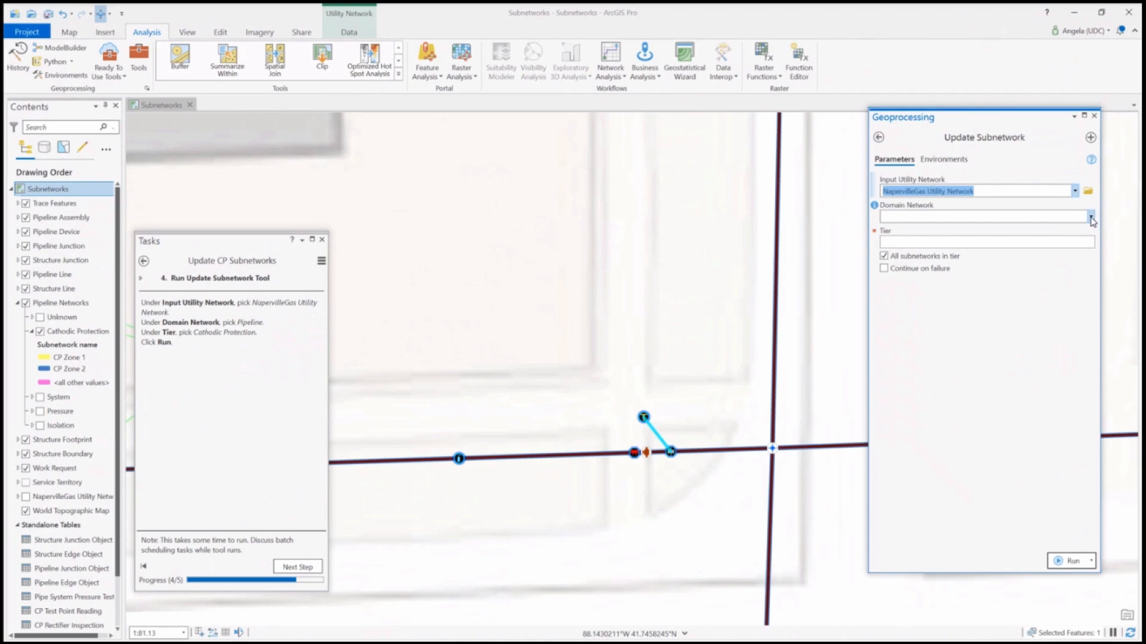
{"action": "left_click", "coordinate": [1090, 217]}
{"action": "left_click", "coordinate": [925, 232]}
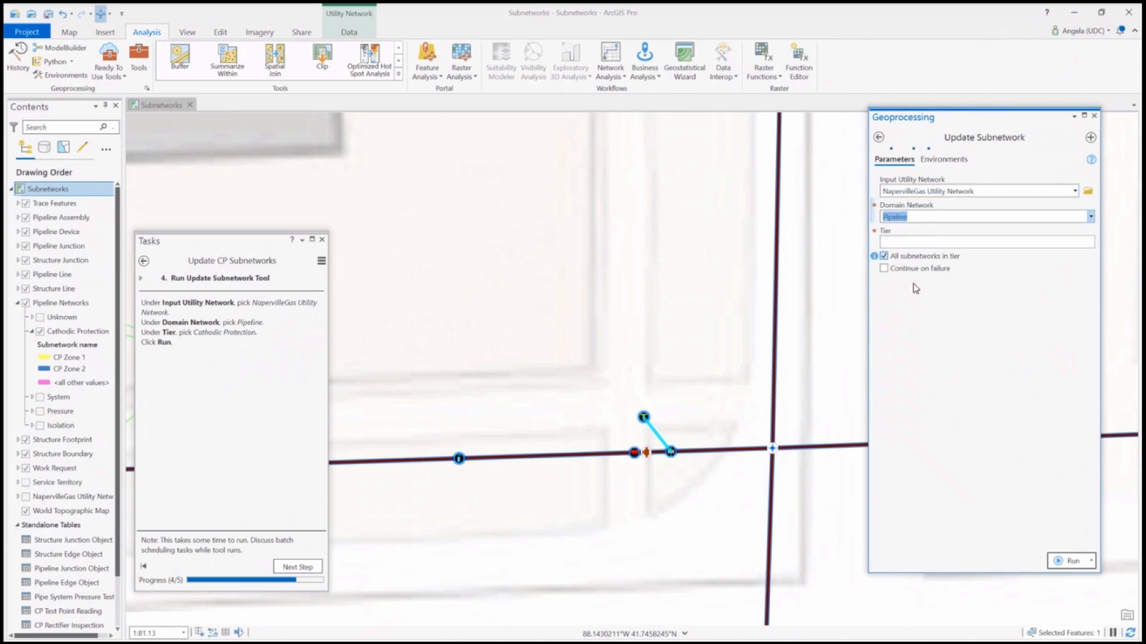
{"action": "left_click", "coordinate": [1090, 241]}
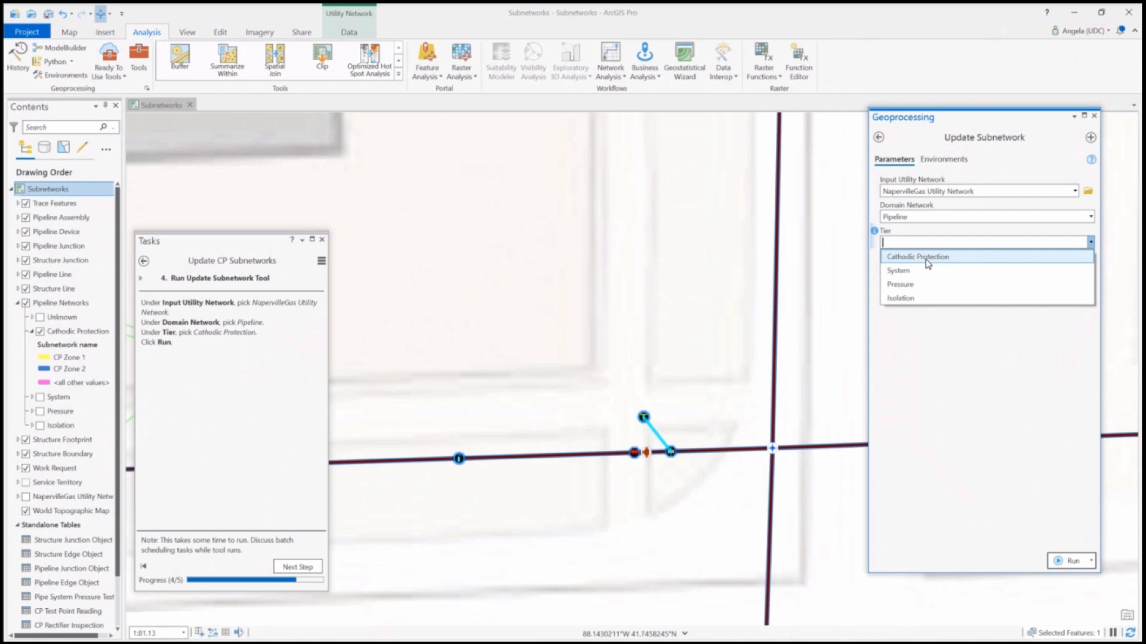
{"action": "left_click", "coordinate": [928, 257]}
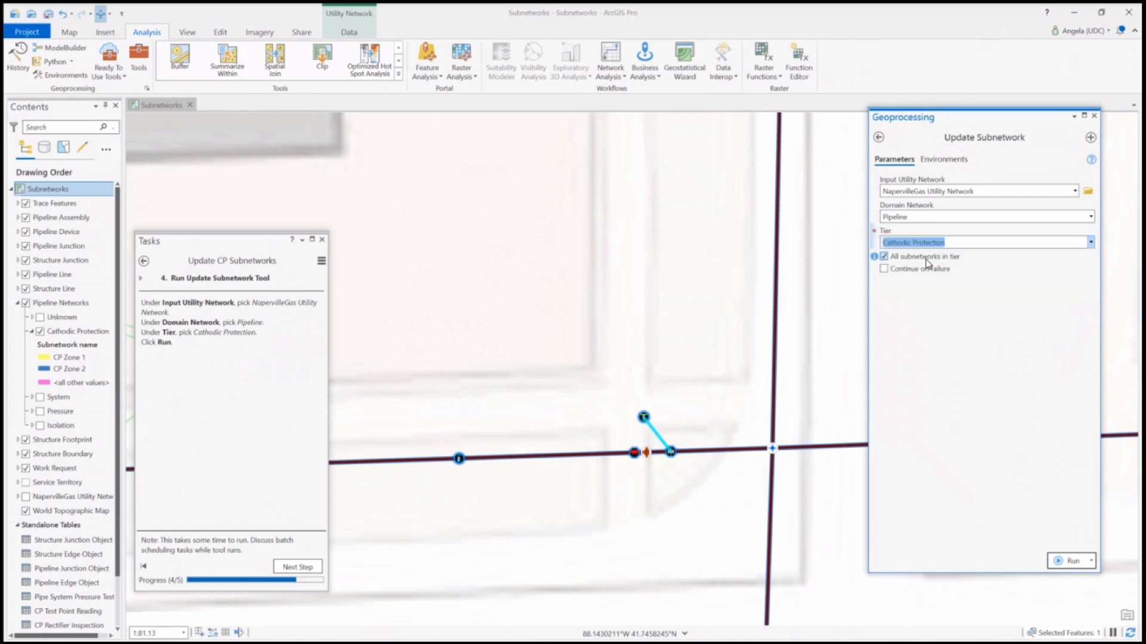
{"action": "left_click", "coordinate": [933, 349]}
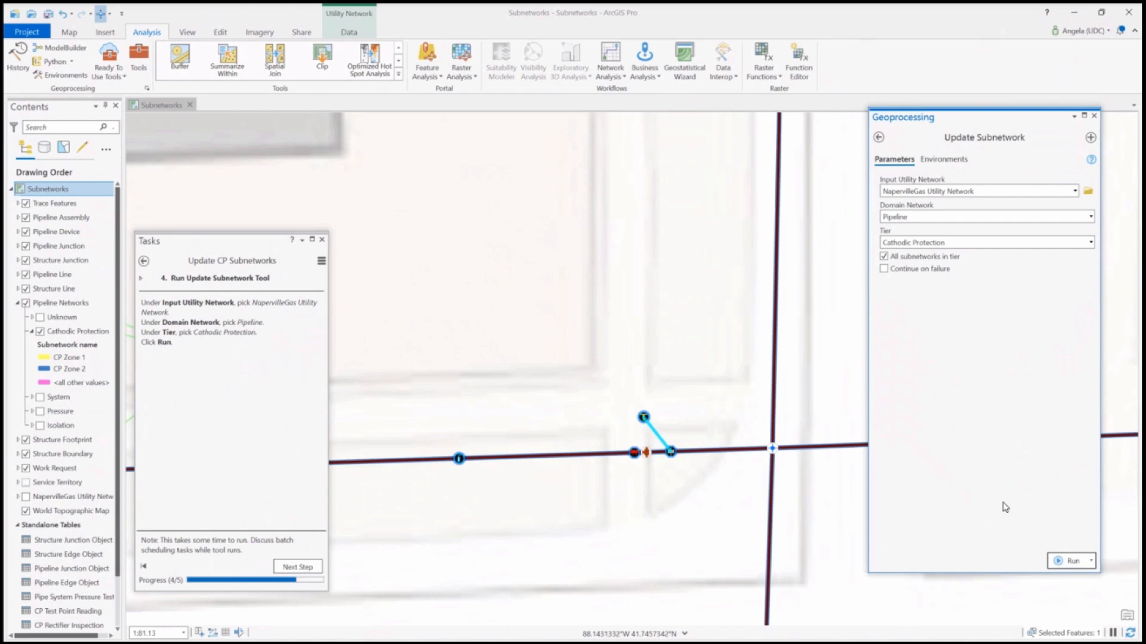
Run Update Subnetwork and advance the task to the Review Update step
{"action": "left_click", "coordinate": [1070, 562]}
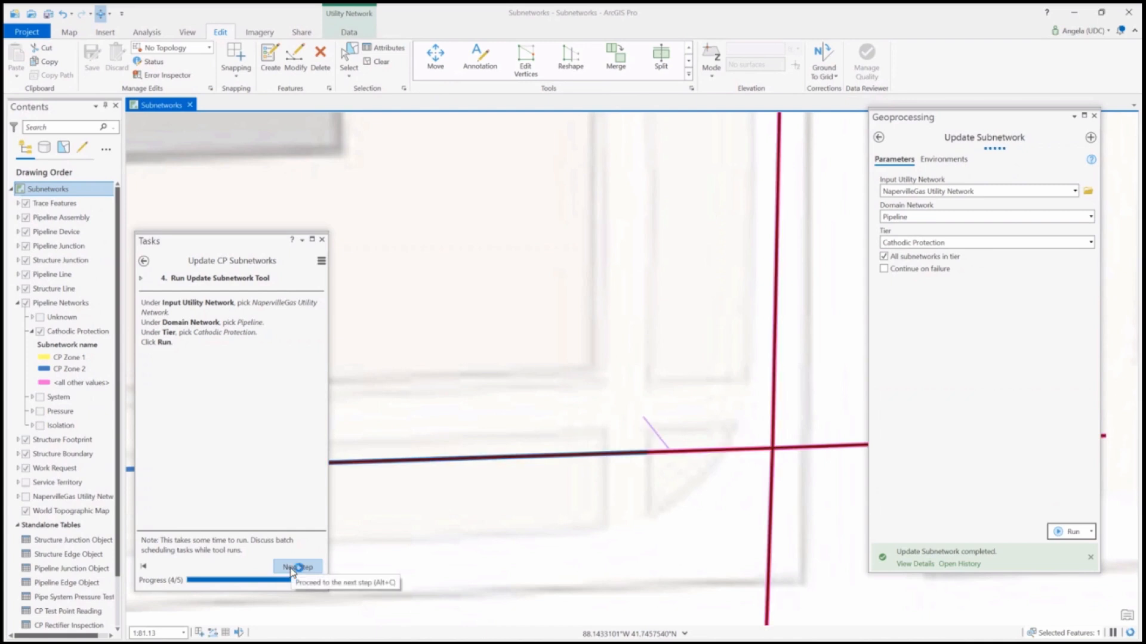
{"action": "left_click", "coordinate": [292, 568]}
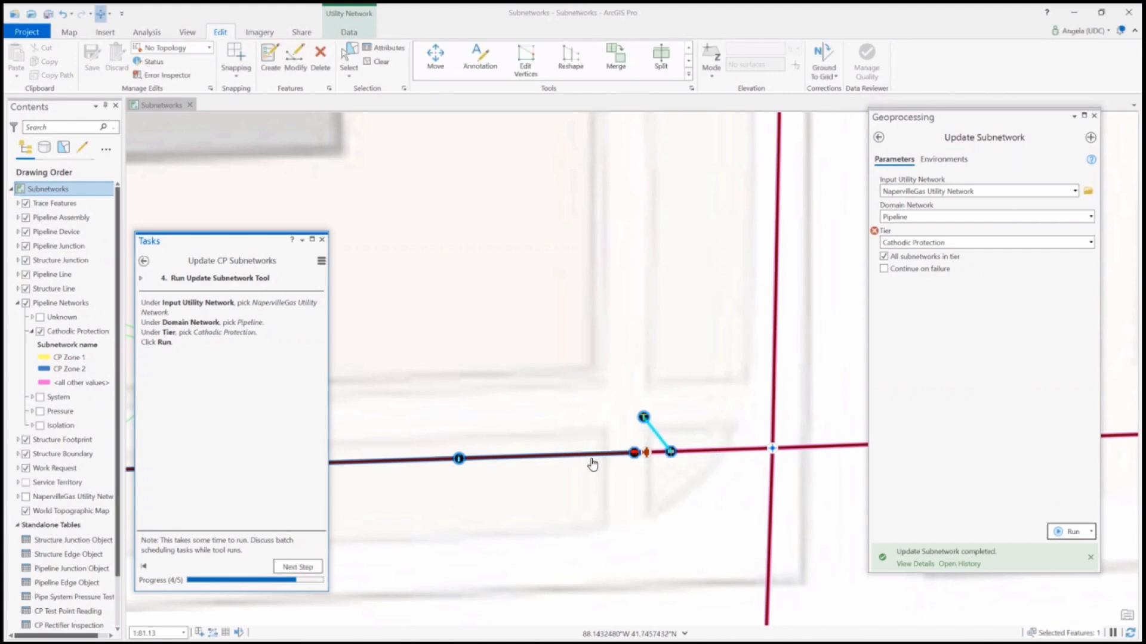
{"action": "scroll", "coordinate": [691, 504], "scroll_direction": "down", "scroll_amount": 5}
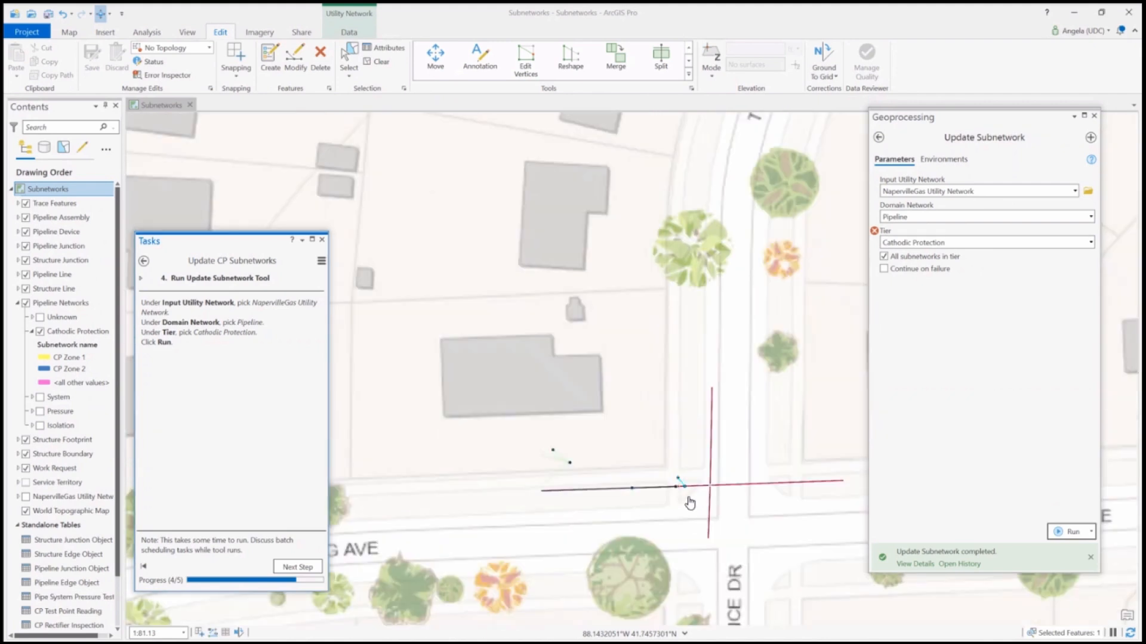
{"action": "left_click", "coordinate": [309, 567]}
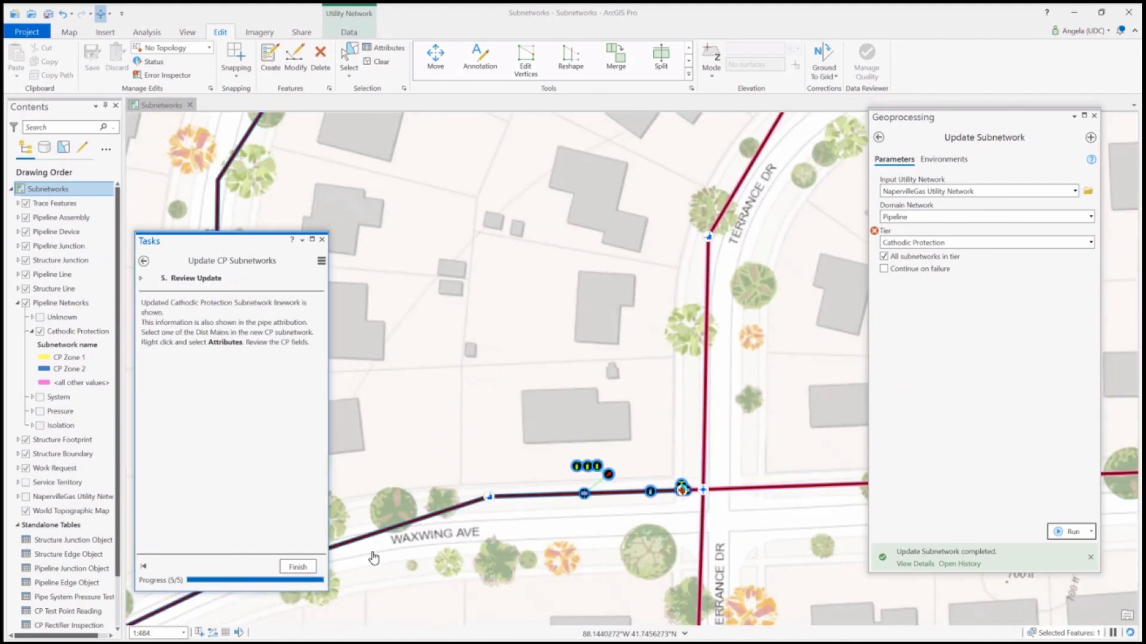
Open the attributes of the distribution pipe along Terrance Dr north of Waxwing Ave and examine its cathodic protection and subnetwork name fields
{"action": "left_click", "coordinate": [704, 377]}
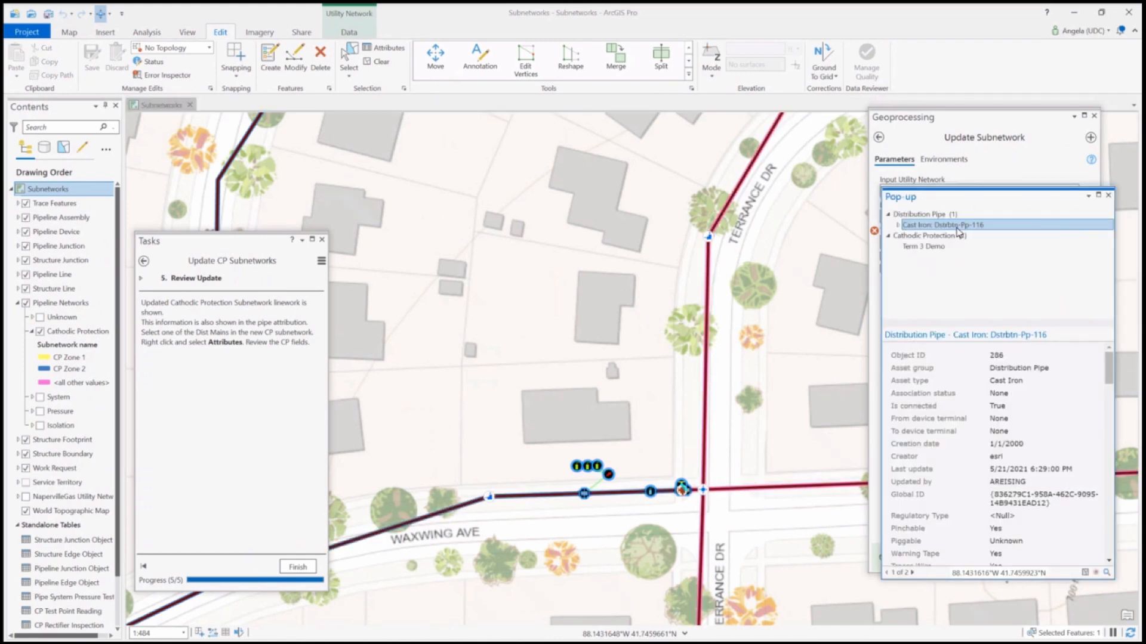
{"action": "left_click_drag", "start_coordinate": [1108, 378], "coordinate": [1124, 558]}
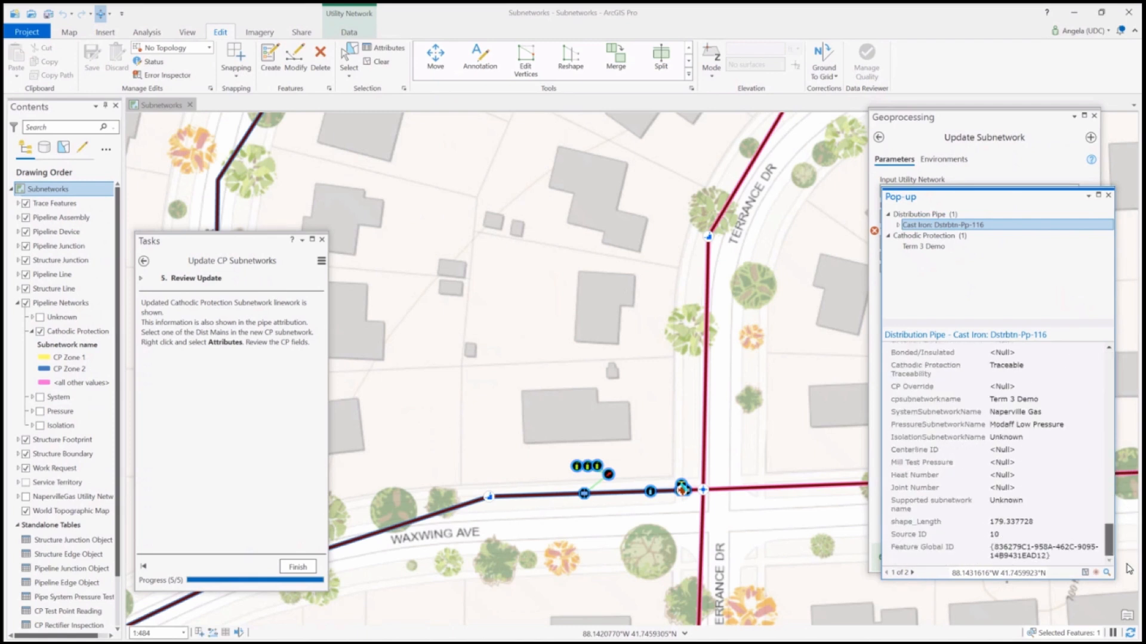